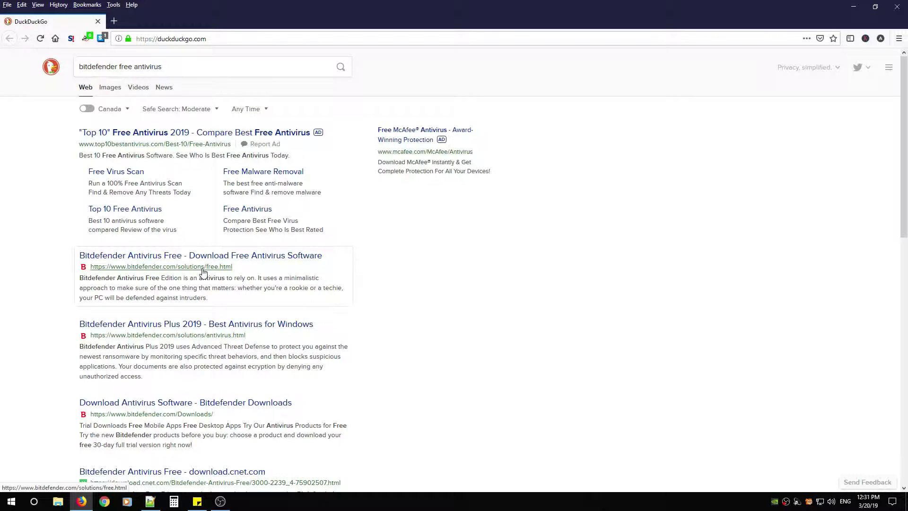
# Open the 'Bitdefender Antivirus Free - Download Free Antivirus Software' result at bitdefender.com/solutions/free.html
pyautogui.click(138, 271)
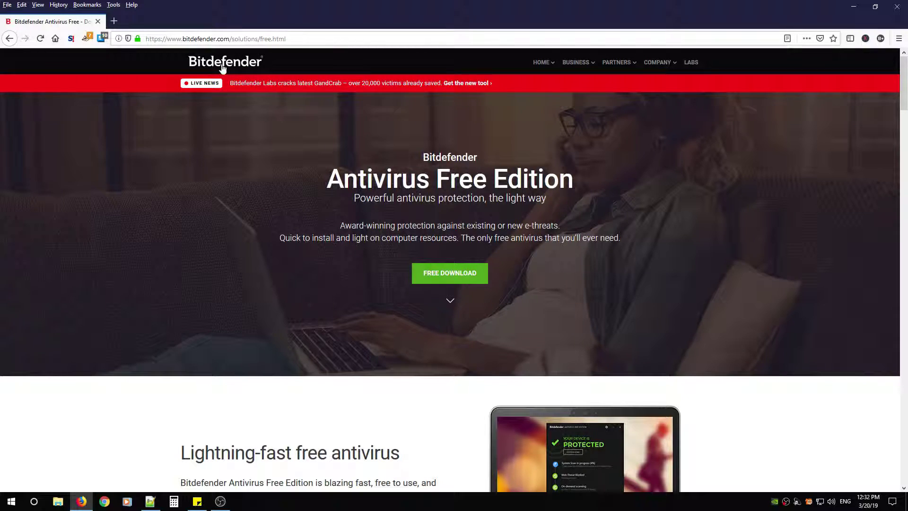
# Scroll down and highlight the Real-time Threat Detection and Virus Scanning and Malware Removal headings
pyautogui.scroll(-4, 350, 315)
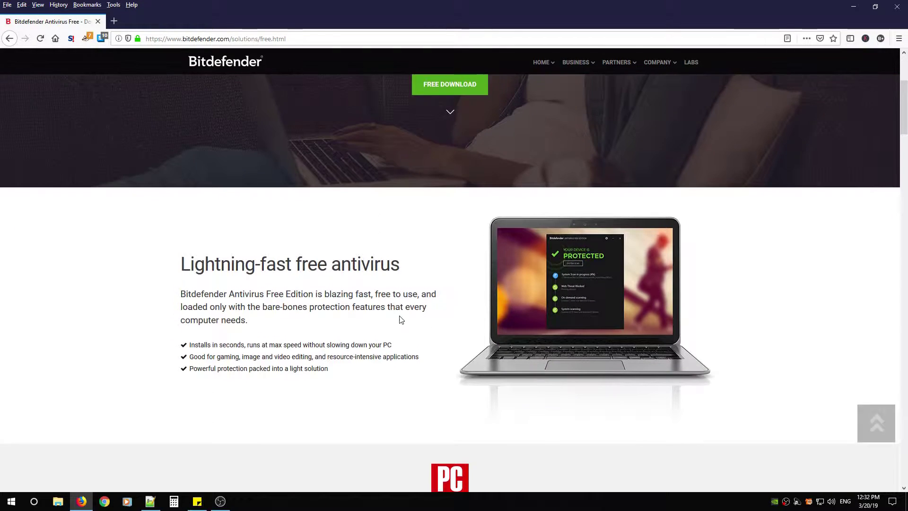
pyautogui.scroll(-10, 459, 323)
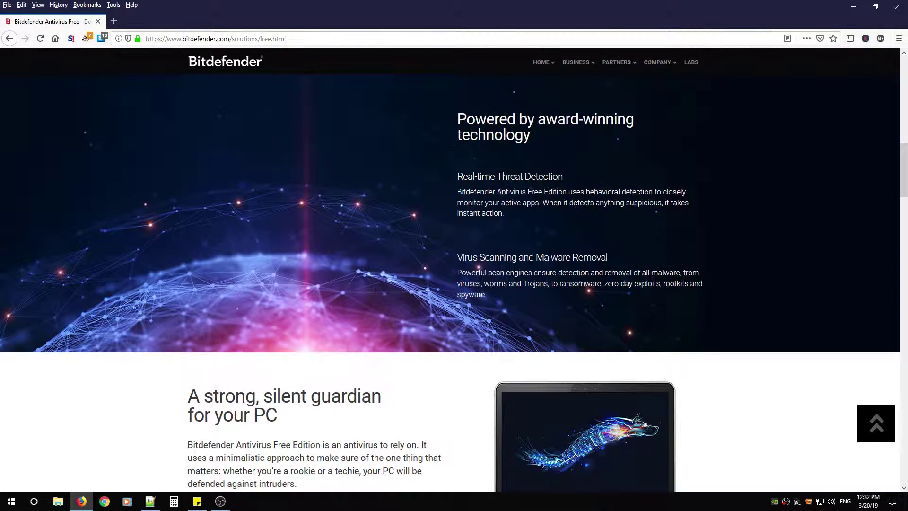
pyautogui.moveTo(457, 180); pyautogui.dragTo(572, 178)
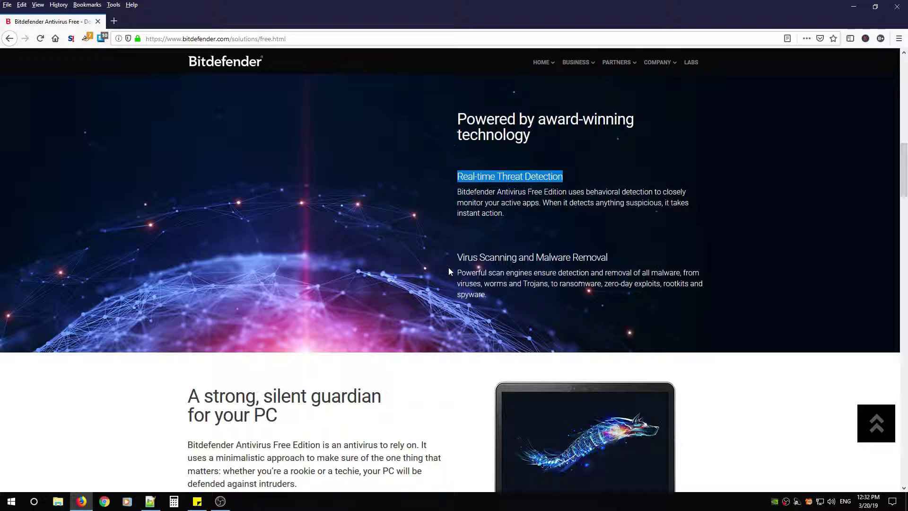
pyautogui.moveTo(453, 261); pyautogui.dragTo(616, 260)
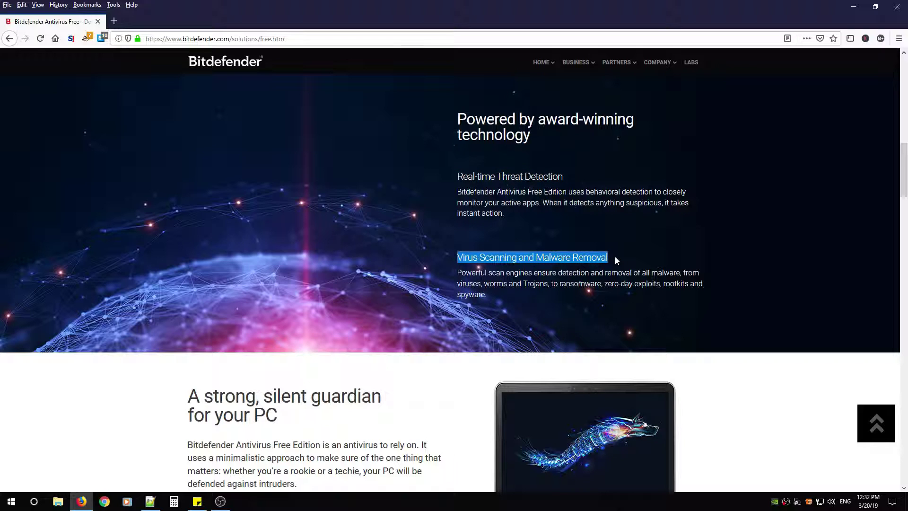
# Scroll further and highlight the Anti-phishing and Anti-Fraud headings while reading them
pyautogui.scroll(-5, 461, 310)
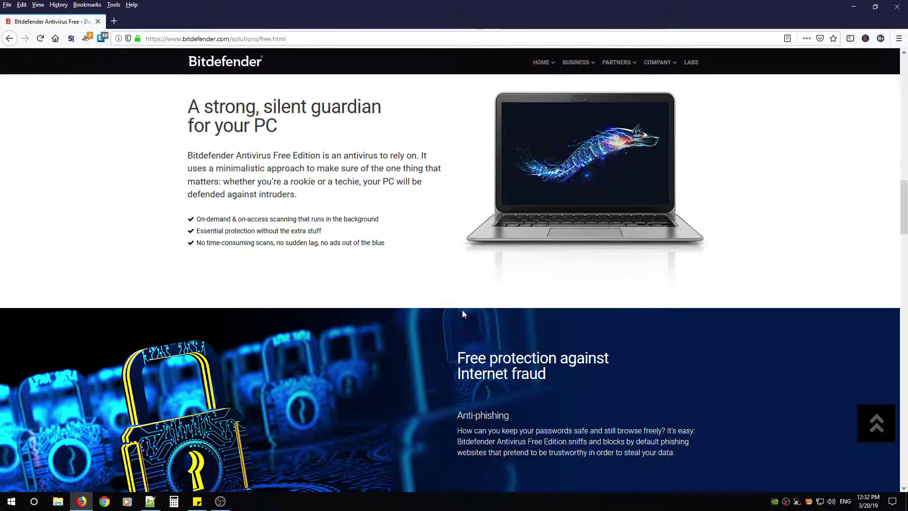
pyautogui.scroll(-4, 461, 310)
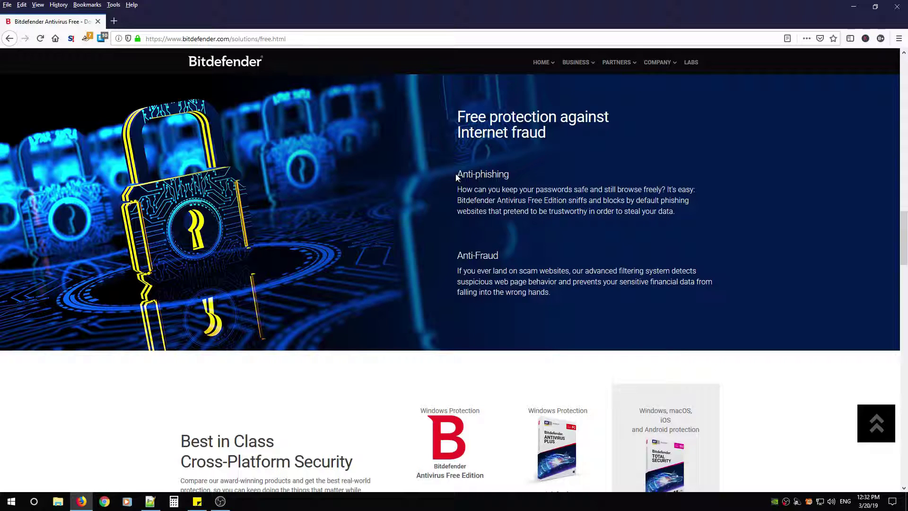
pyautogui.moveTo(456, 177); pyautogui.dragTo(517, 175)
pyautogui.moveTo(456, 257); pyautogui.dragTo(504, 254)
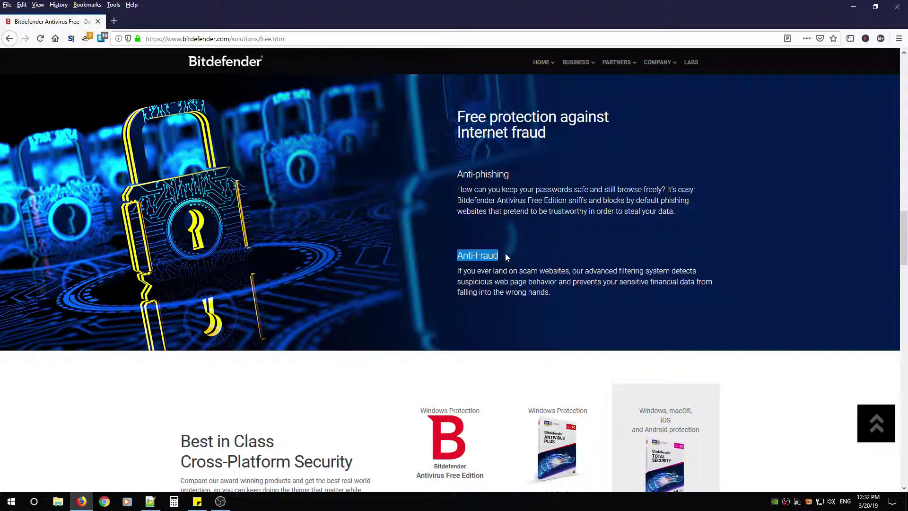
pyautogui.moveTo(456, 175); pyautogui.dragTo(512, 175)
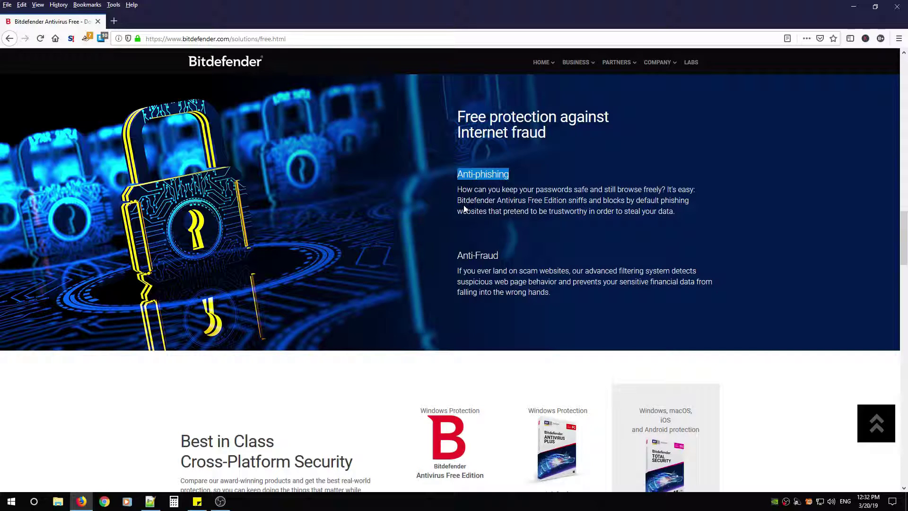
pyautogui.moveTo(447, 253); pyautogui.dragTo(498, 256)
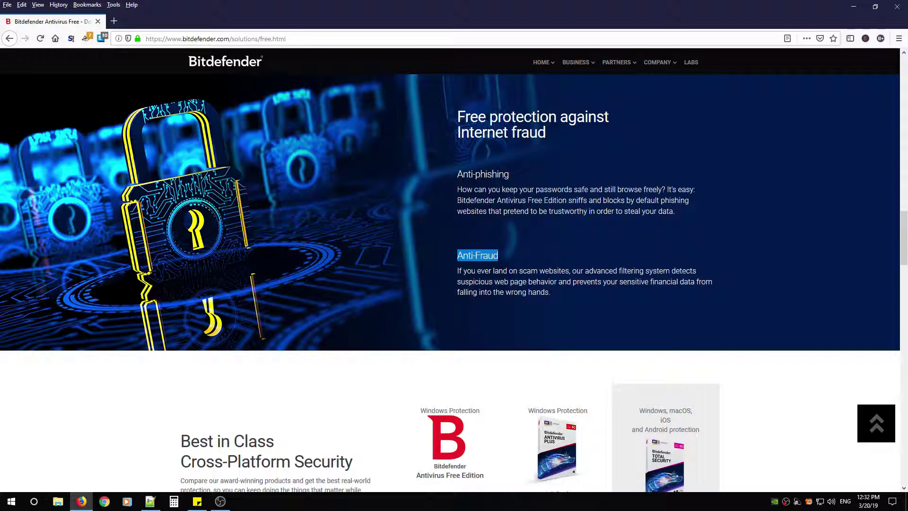
# Scroll the comparison table of Free, Antivirus Plus (CAD19.99) and Total Security (CAD44.99), then the install banner
pyautogui.scroll(-8, 409, 293)
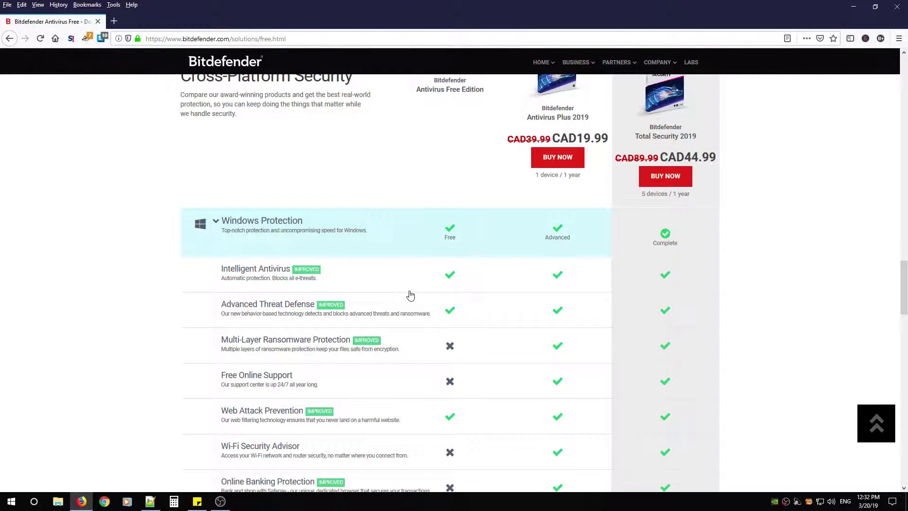
pyautogui.scroll(-1, 402, 295)
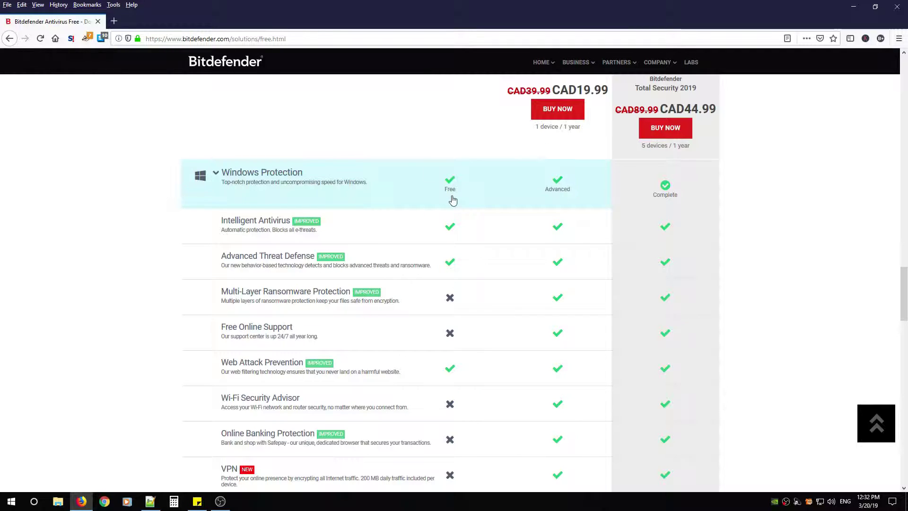
pyautogui.scroll(2, 642, 194)
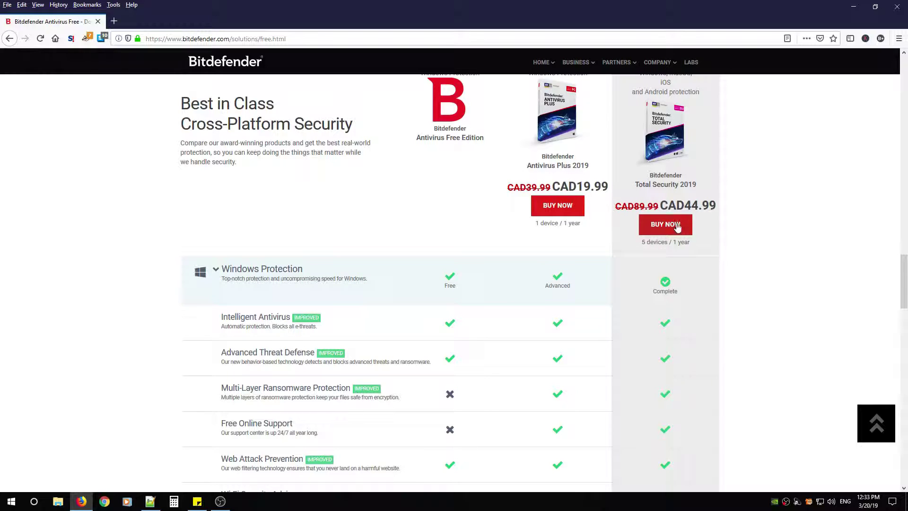
pyautogui.scroll(2, 458, 187)
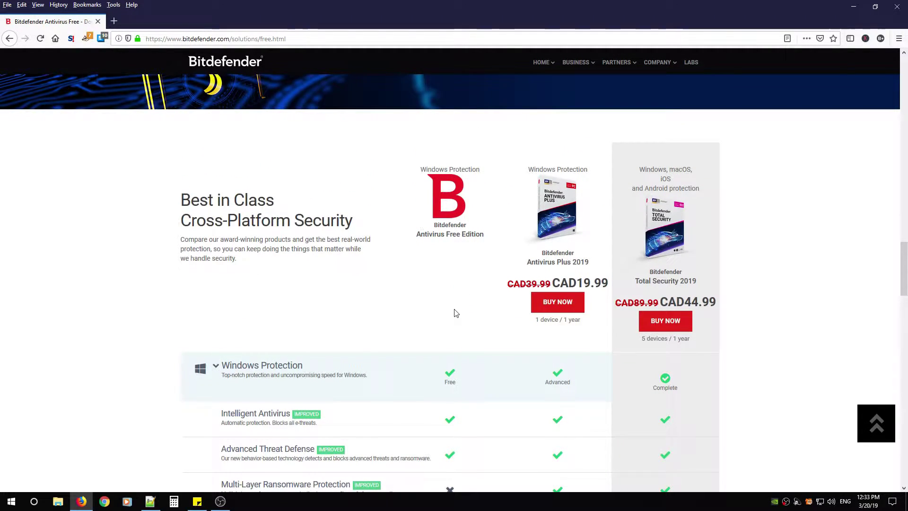
pyautogui.scroll(-5, 456, 312)
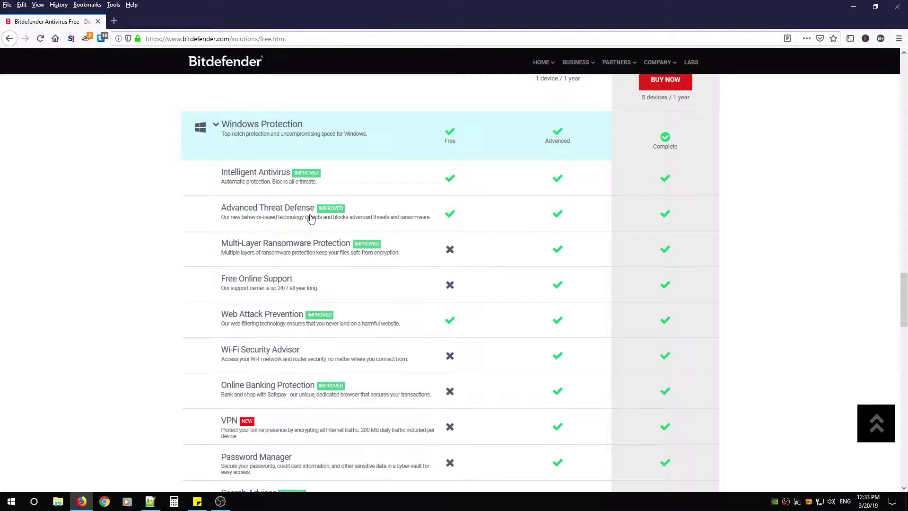
pyautogui.scroll(-3, 312, 218)
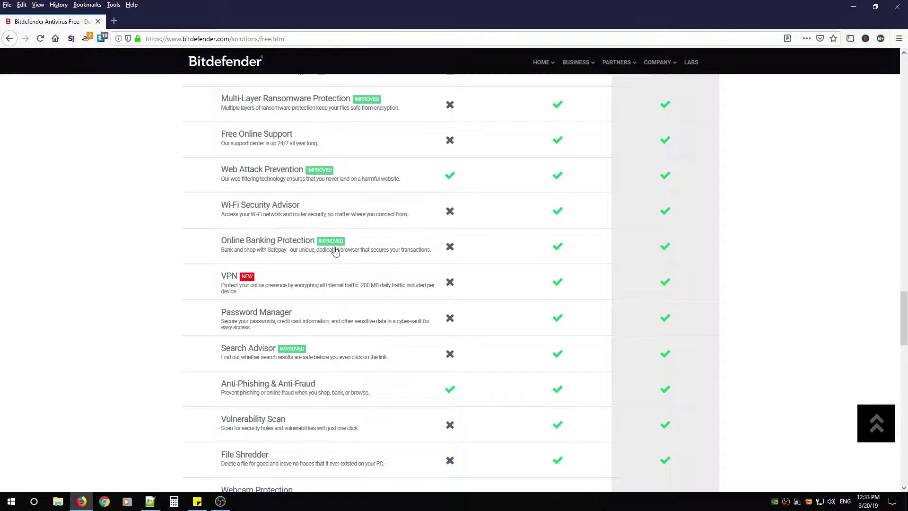
pyautogui.scroll(-5, 333, 248)
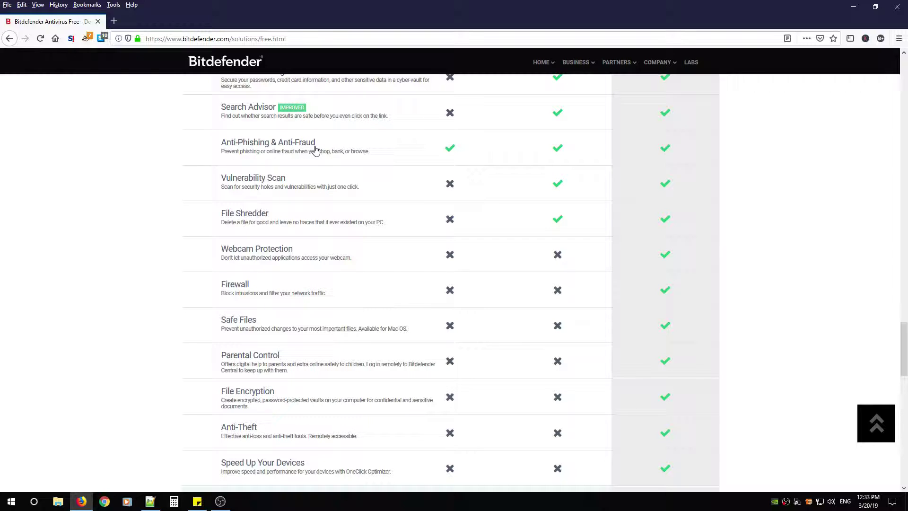
pyautogui.scroll(-3, 373, 340)
pyautogui.scroll(-7, 331, 302)
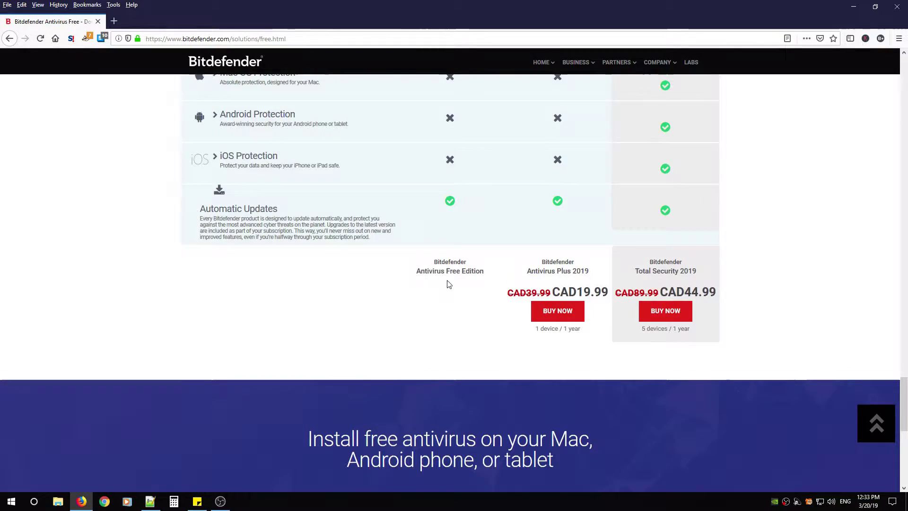
pyautogui.scroll(13, 610, 296)
pyautogui.scroll(8, 260, 273)
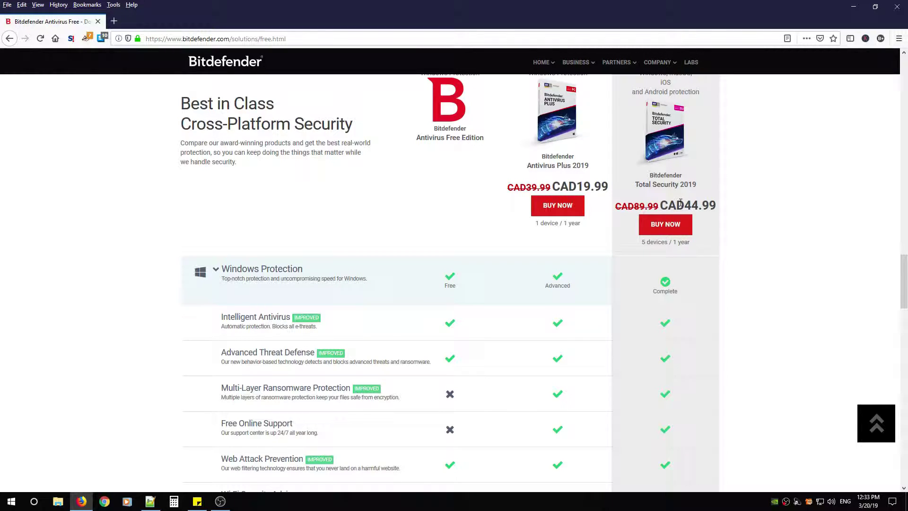
pyautogui.scroll(-20, 437, 355)
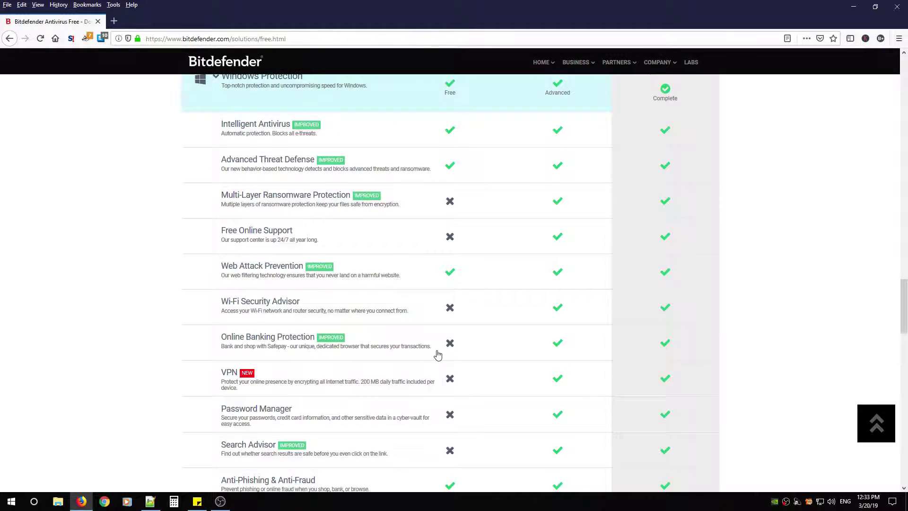
pyautogui.scroll(-4, 436, 350)
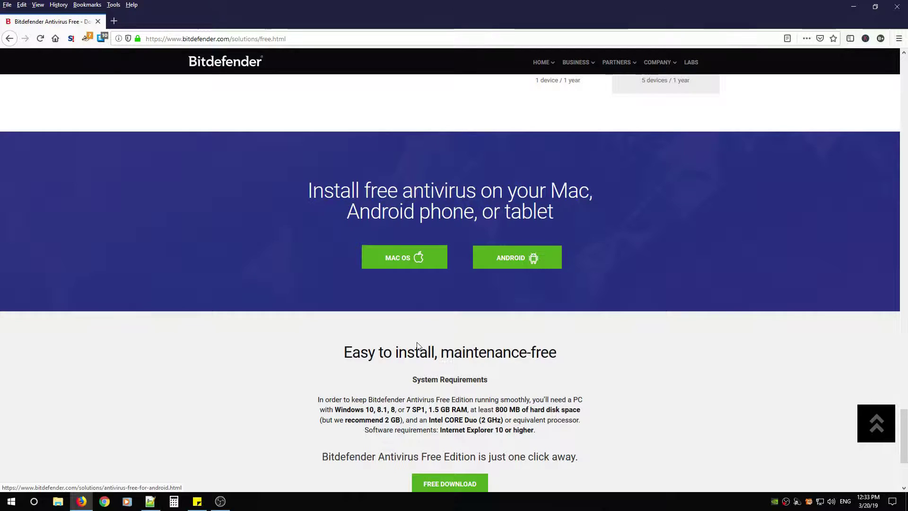
# Highlight each system requirement: Windows 10, 1.5 GB RAM, 800 MB disk, 2 GB recommended, Internet Explorer 10
pyautogui.scroll(-3, 358, 194)
pyautogui.moveTo(339, 190); pyautogui.dragTo(392, 225)
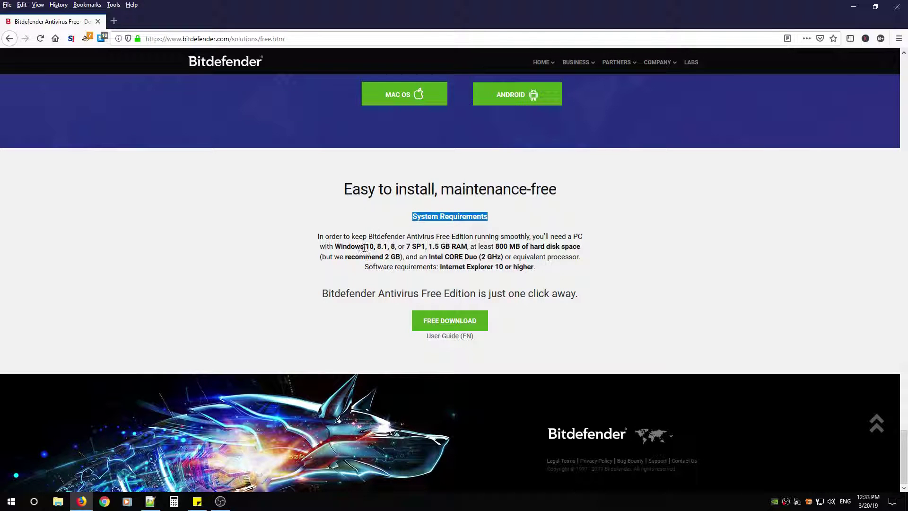
pyautogui.moveTo(336, 246); pyautogui.dragTo(371, 249)
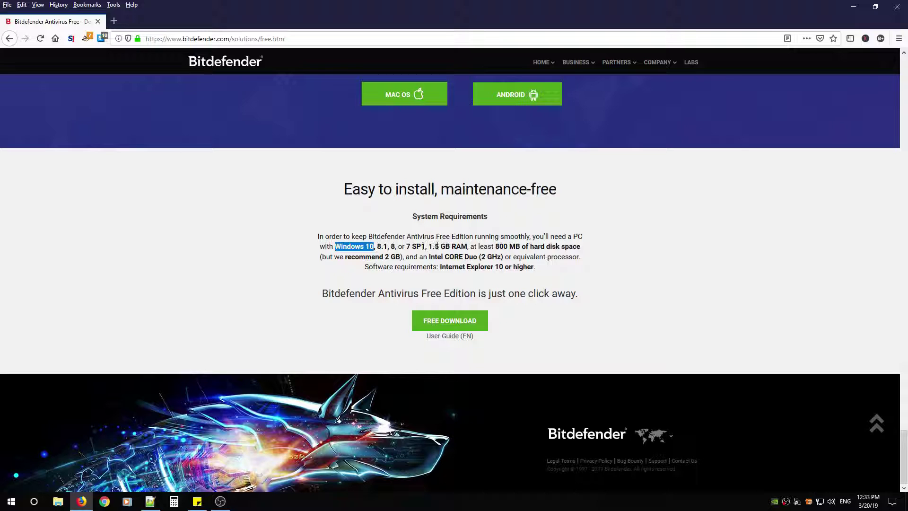
pyautogui.click(430, 247)
pyautogui.moveTo(430, 246); pyautogui.dragTo(581, 249)
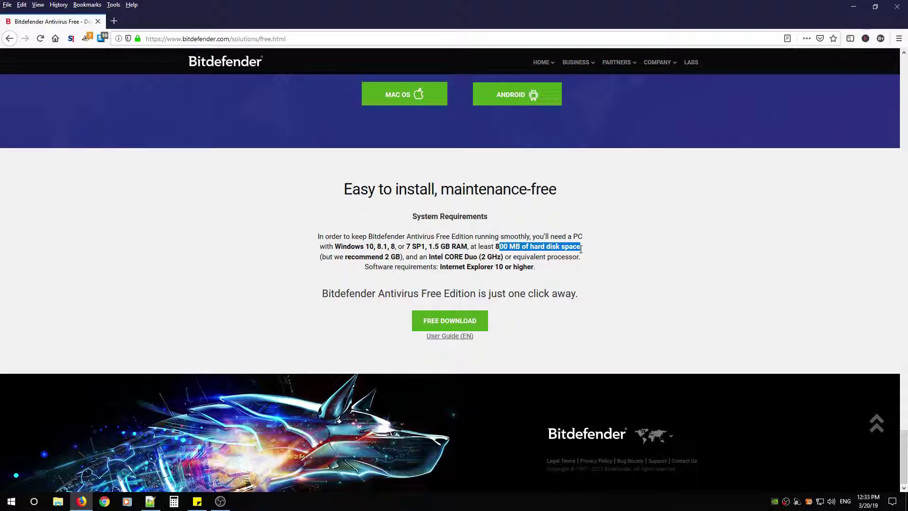
pyautogui.moveTo(352, 256); pyautogui.dragTo(506, 260)
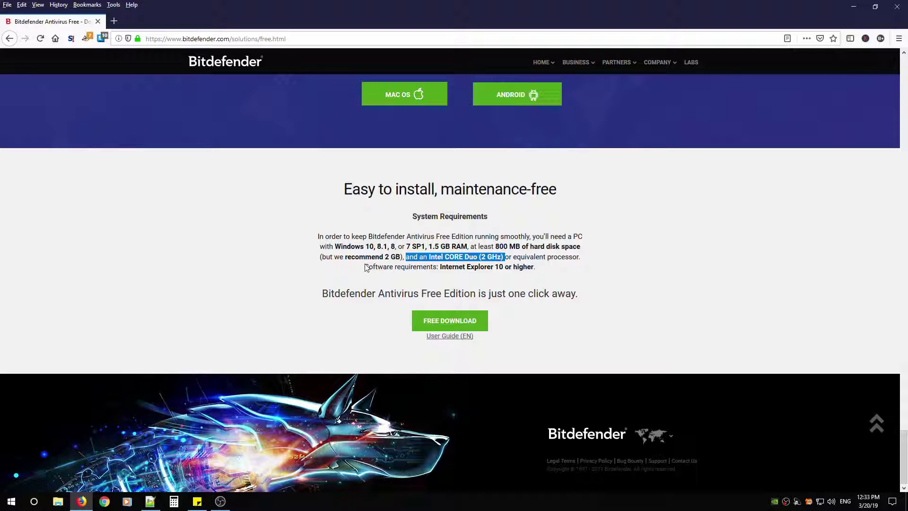
pyautogui.moveTo(365, 267); pyautogui.dragTo(542, 272)
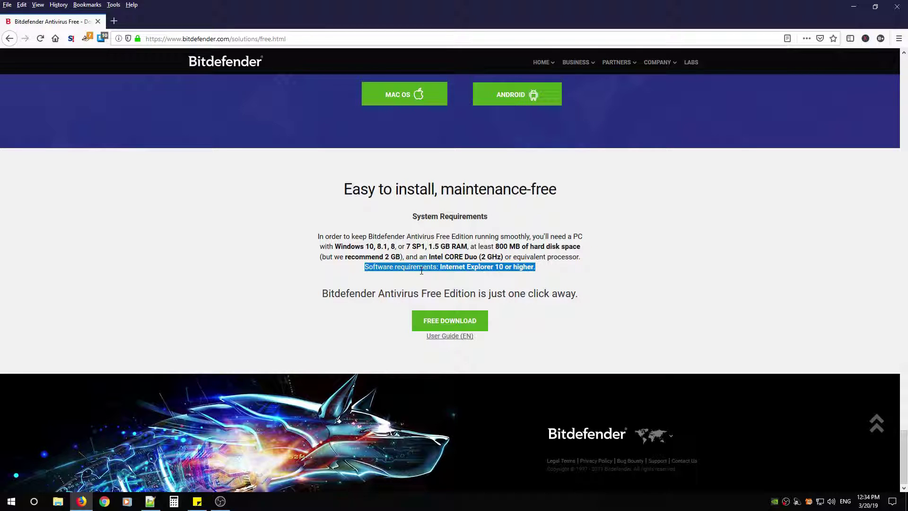
pyautogui.moveTo(536, 270); pyautogui.dragTo(361, 273)
pyautogui.click(372, 270)
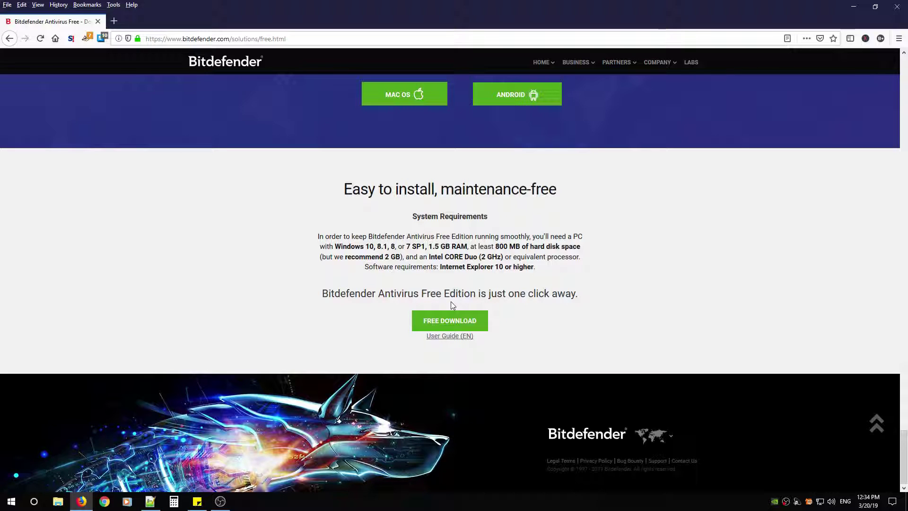
pyautogui.click(34, 501)
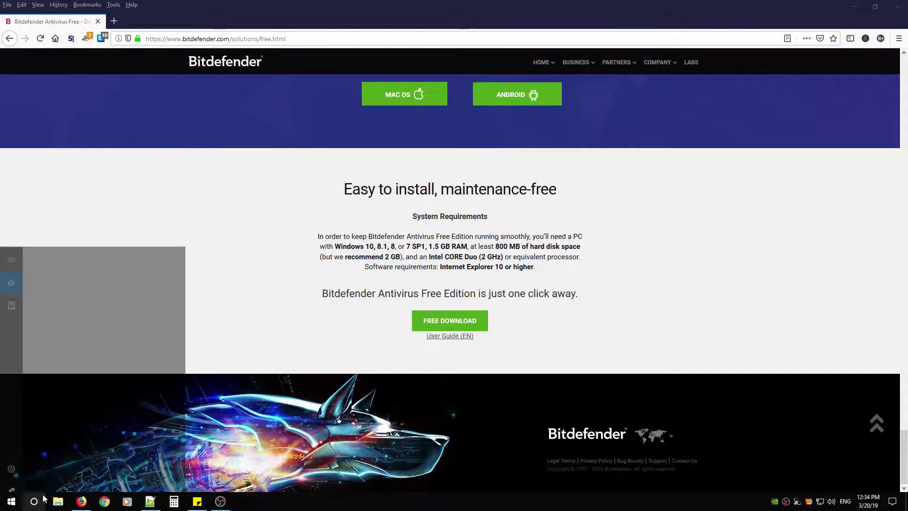
pyautogui.write('control pan')
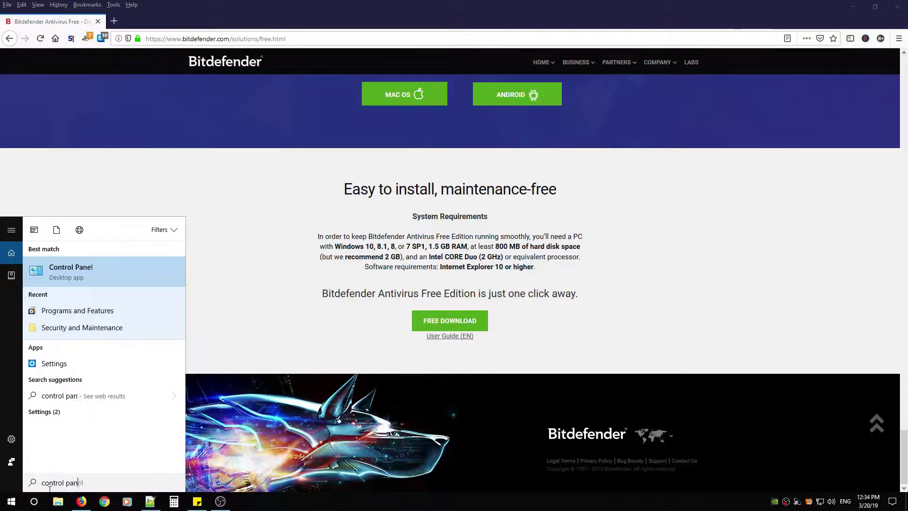
pyautogui.press('Return')
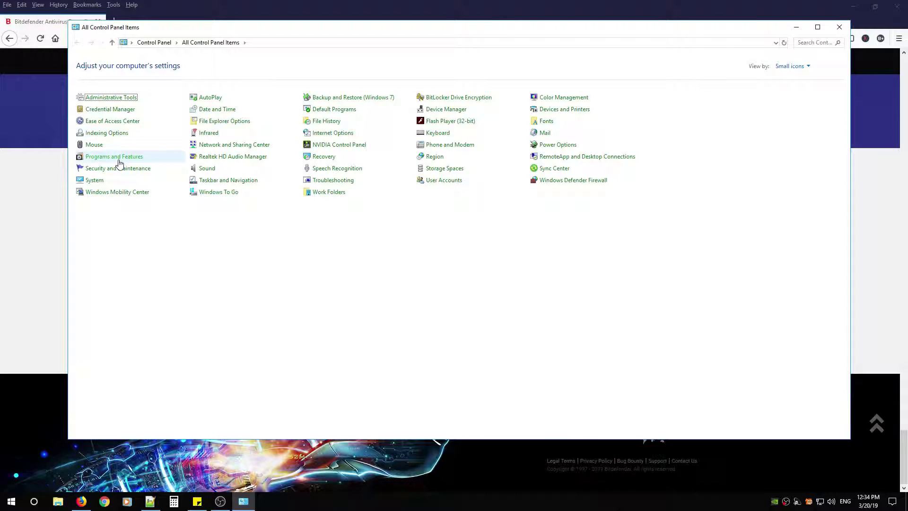
pyautogui.click(110, 157)
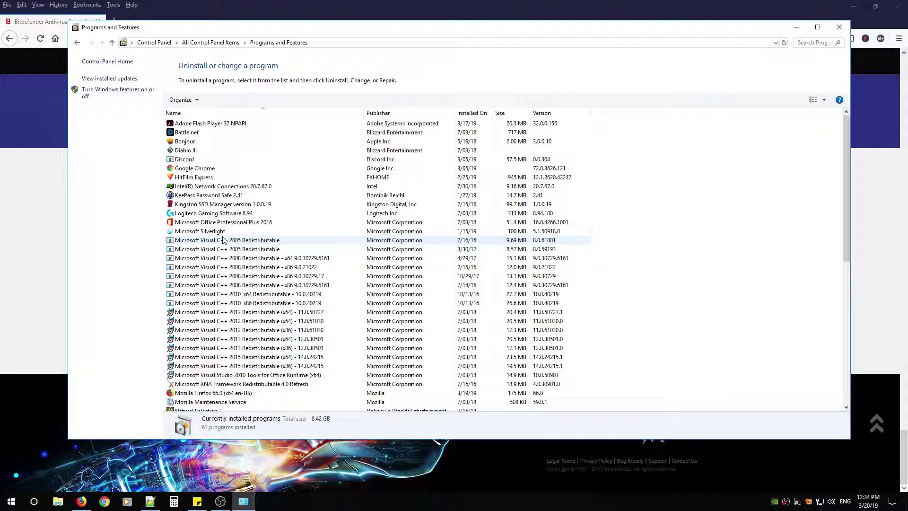
pyautogui.click(840, 29)
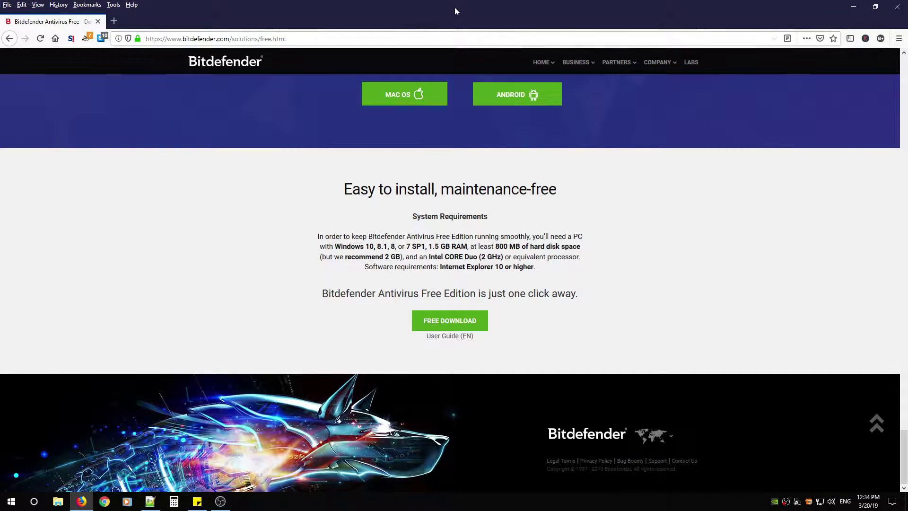
# Download the free edition installer and save bitdefender_online.exe into the Downloads folder
pyautogui.click(422, 314)
pyautogui.click(448, 324)
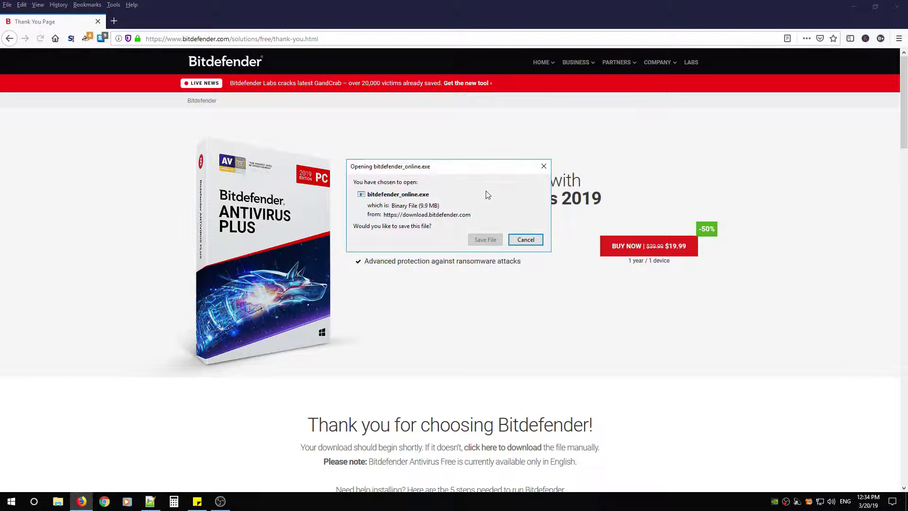
pyautogui.click(485, 239)
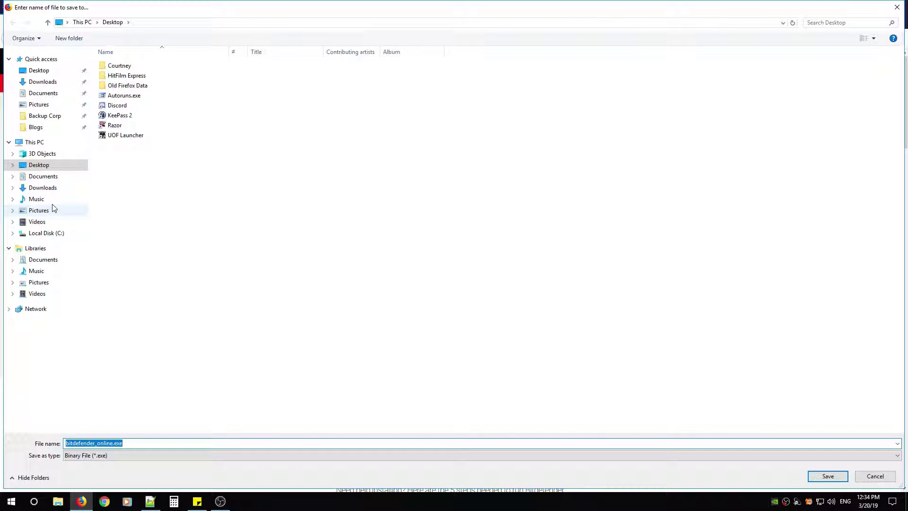
pyautogui.click(45, 188)
pyautogui.doubleClick(115, 78)
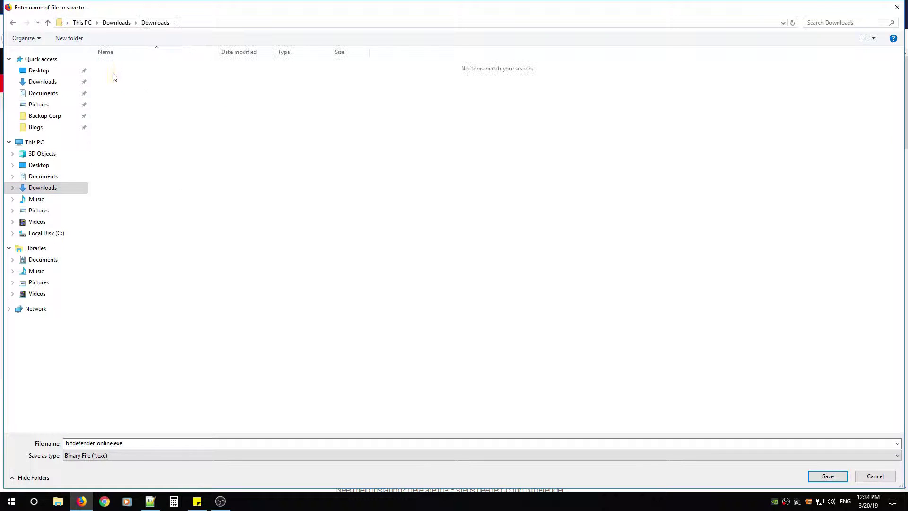
pyautogui.click(827, 476)
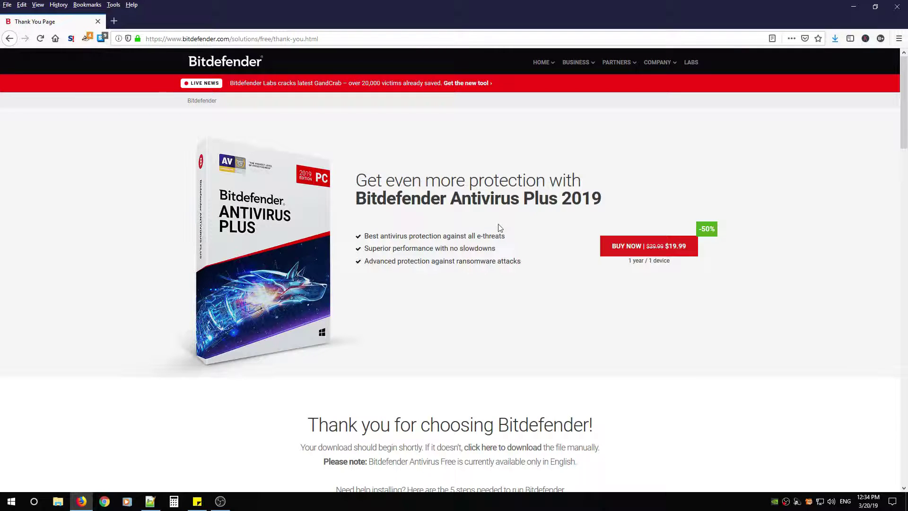
# Scroll through the Thank You page's five installation steps and other-device options
pyautogui.scroll(-2, 419, 304)
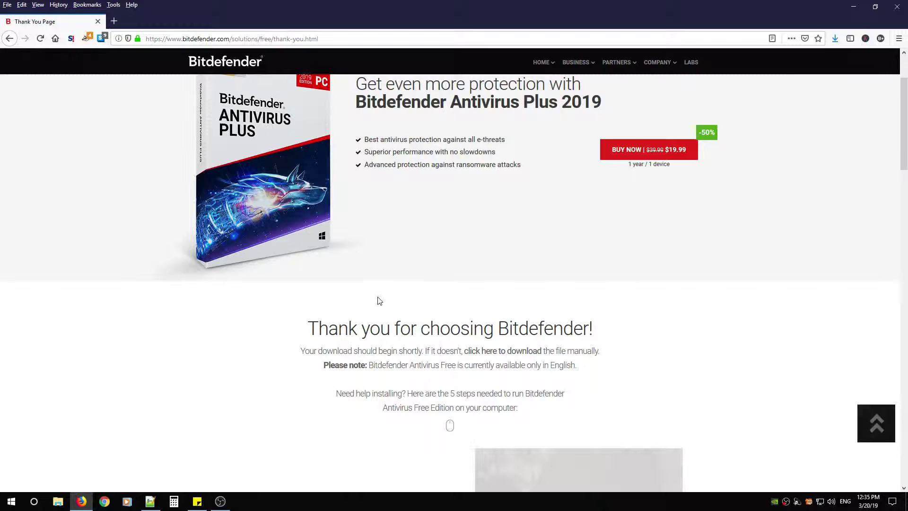
pyautogui.scroll(-6, 385, 296)
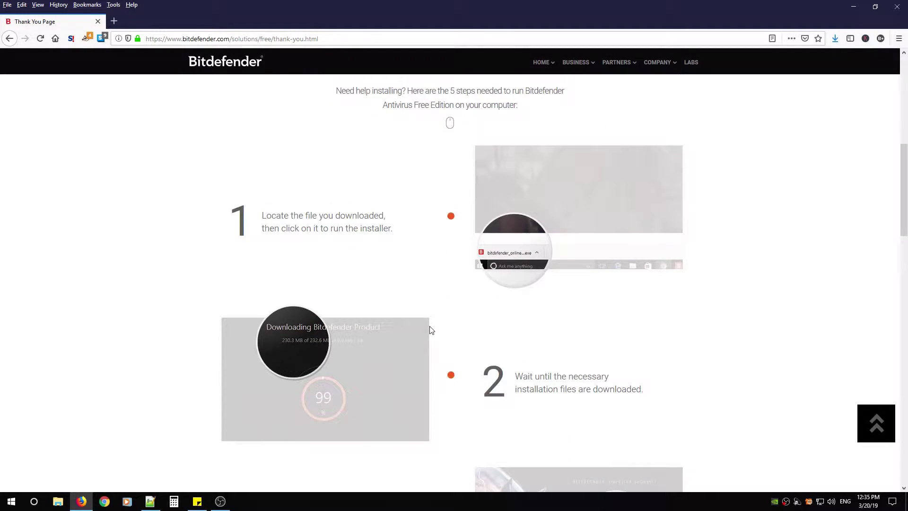
pyautogui.scroll(-14, 441, 300)
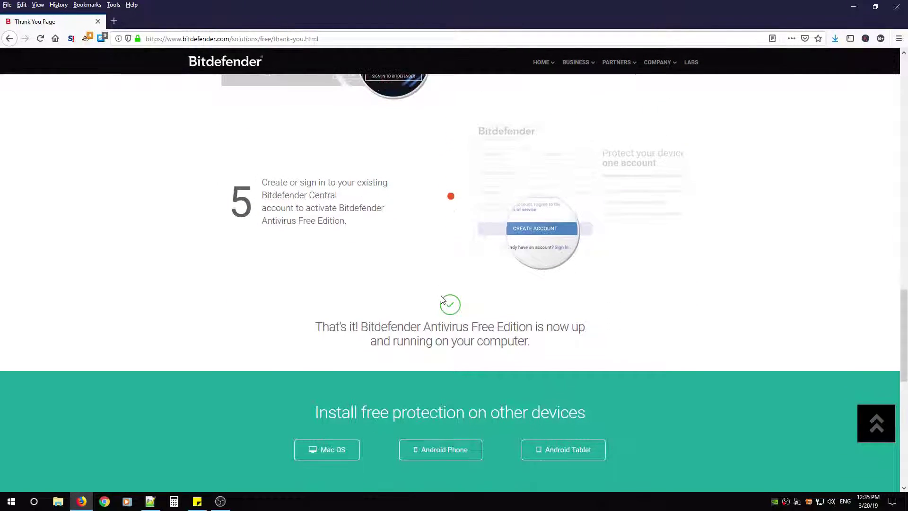
pyautogui.scroll(-3, 441, 299)
pyautogui.scroll(4, 564, 285)
pyautogui.scroll(-1, 425, 382)
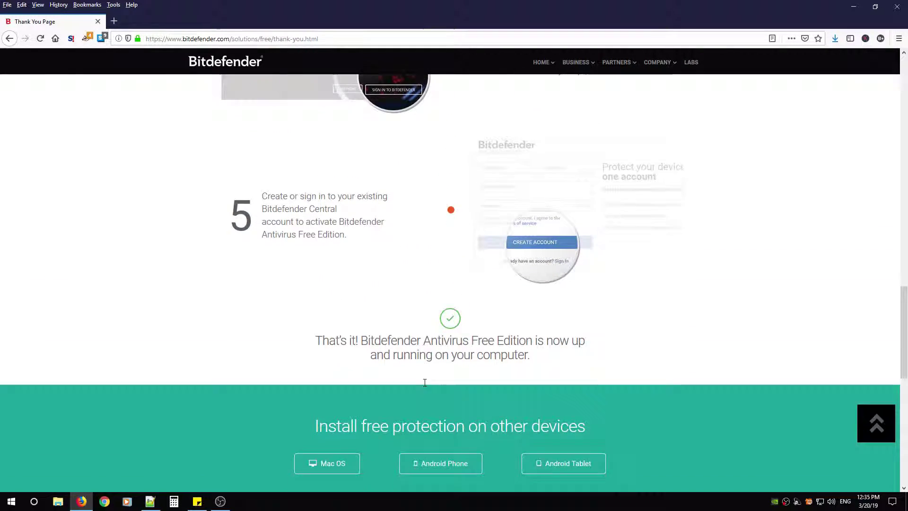
pyautogui.scroll(-3, 424, 382)
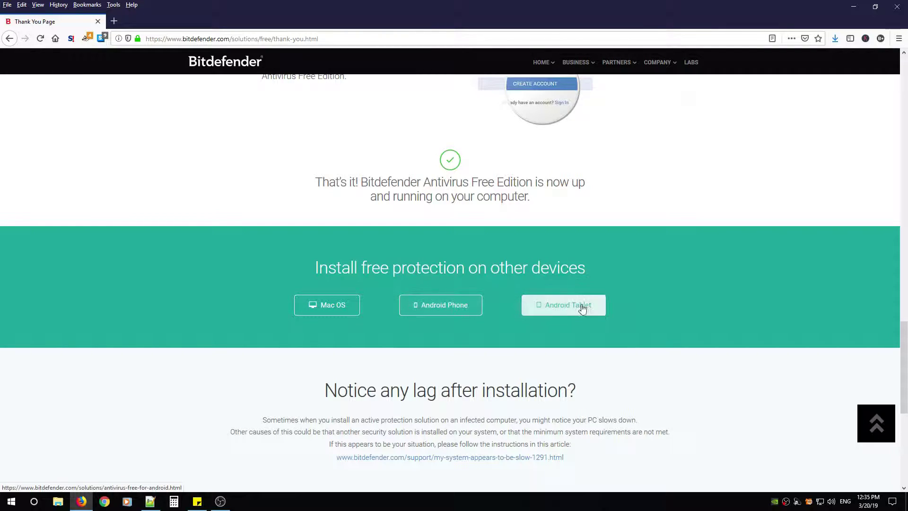
pyautogui.scroll(-3, 487, 376)
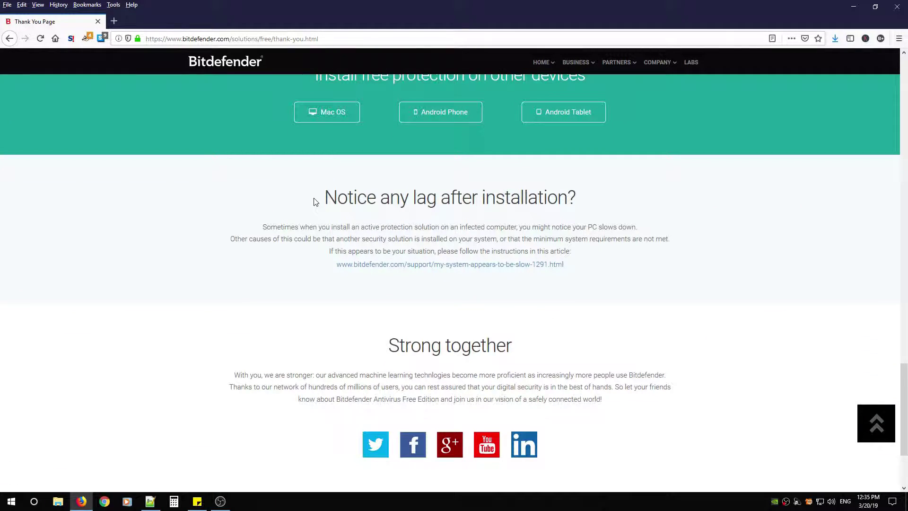
# Read the 'My system appears to be slow' support article, then return to the Thank You Page tab
pyautogui.moveTo(315, 198); pyautogui.dragTo(592, 199)
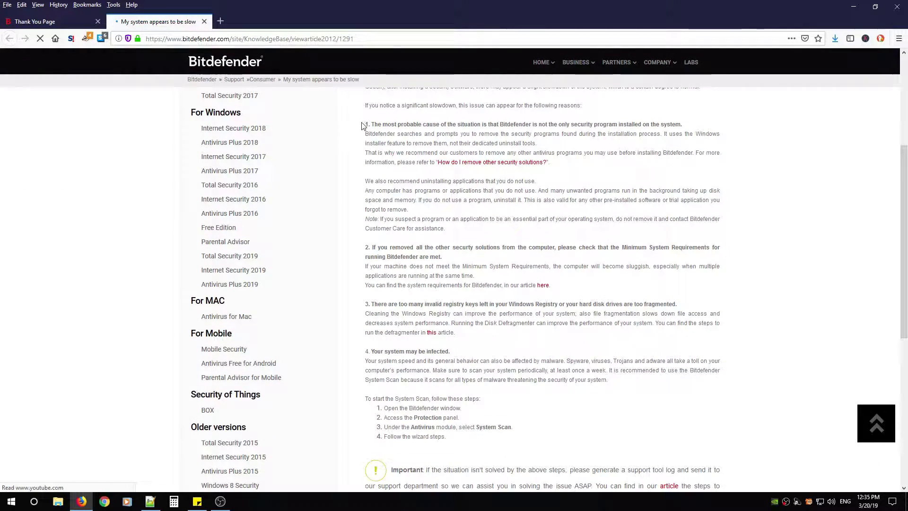
pyautogui.tripleClick(367, 126)
pyautogui.click(380, 132)
pyautogui.scroll(-2, 497, 241)
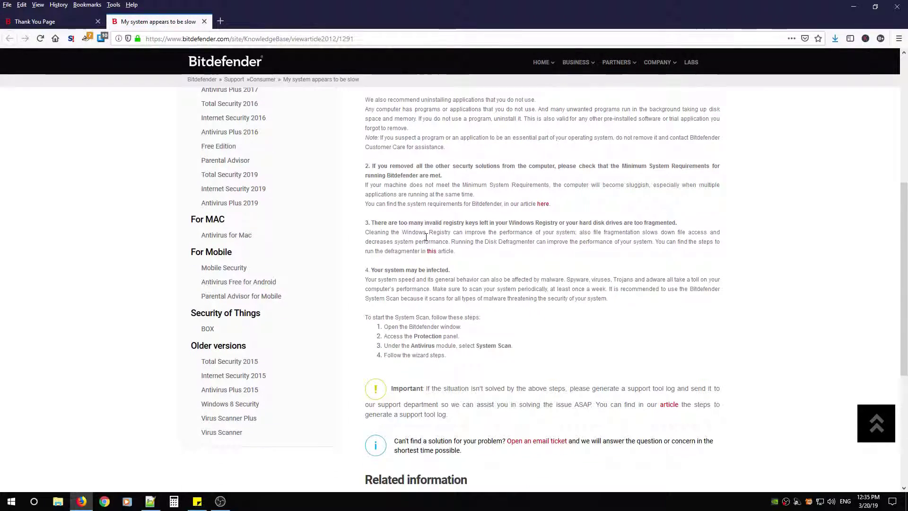
pyautogui.scroll(3, 497, 241)
pyautogui.scroll(-3, 503, 417)
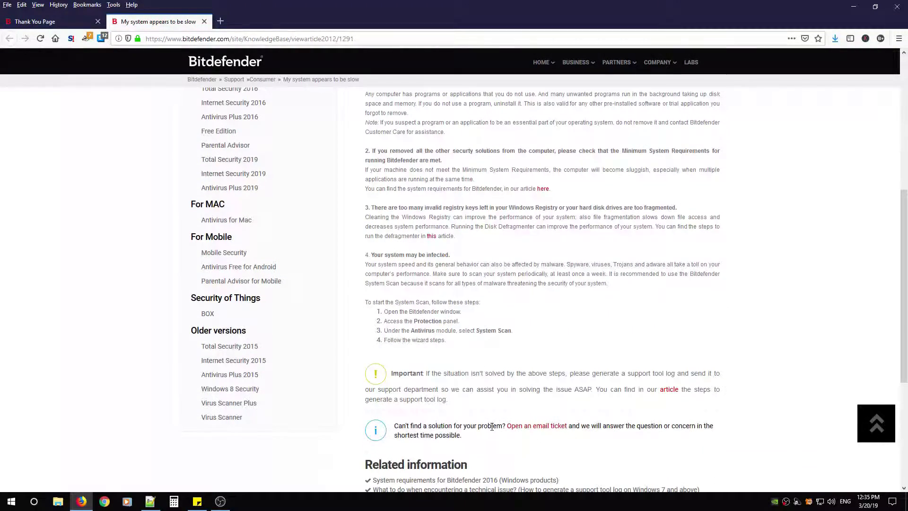
pyautogui.scroll(-2, 533, 320)
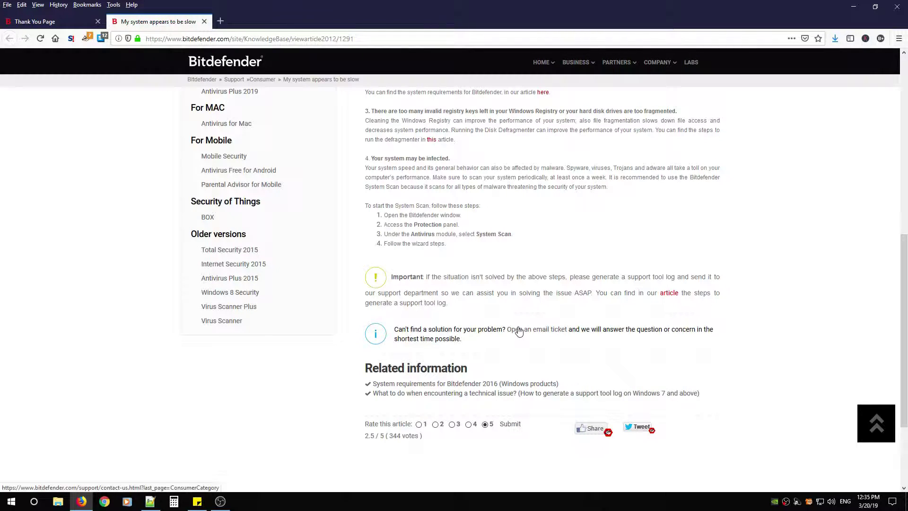
pyautogui.press('Home')
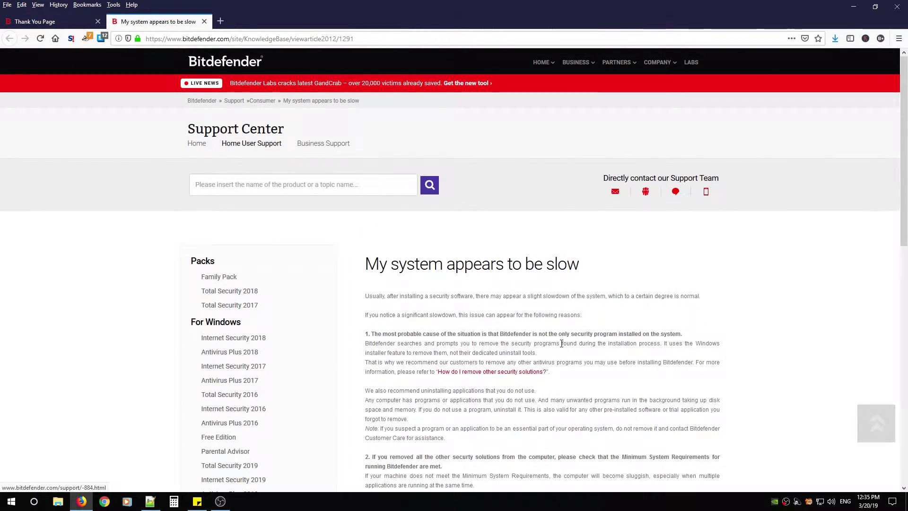
pyautogui.click(59, 22)
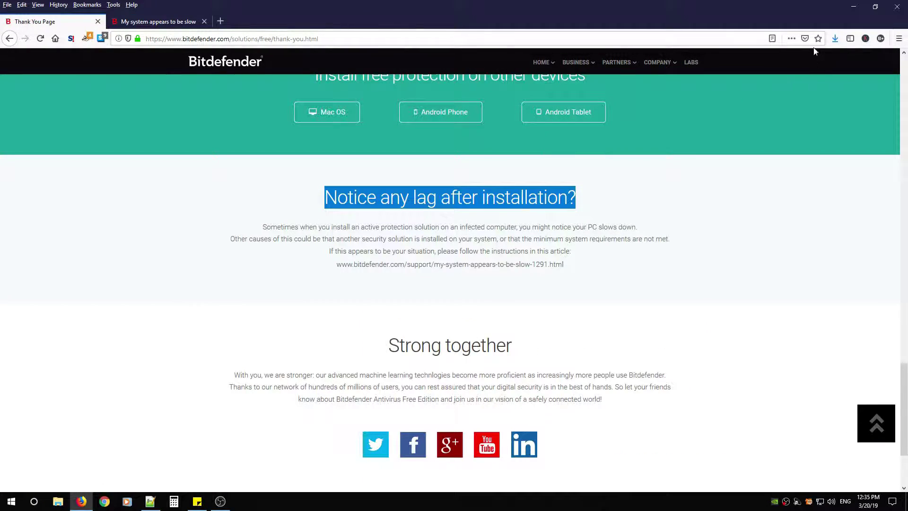
# Run bitdefender_online.exe from Firefox's recent downloads list
pyautogui.scroll(6, 436, 174)
pyautogui.click(367, 275)
pyautogui.scroll(12, 368, 279)
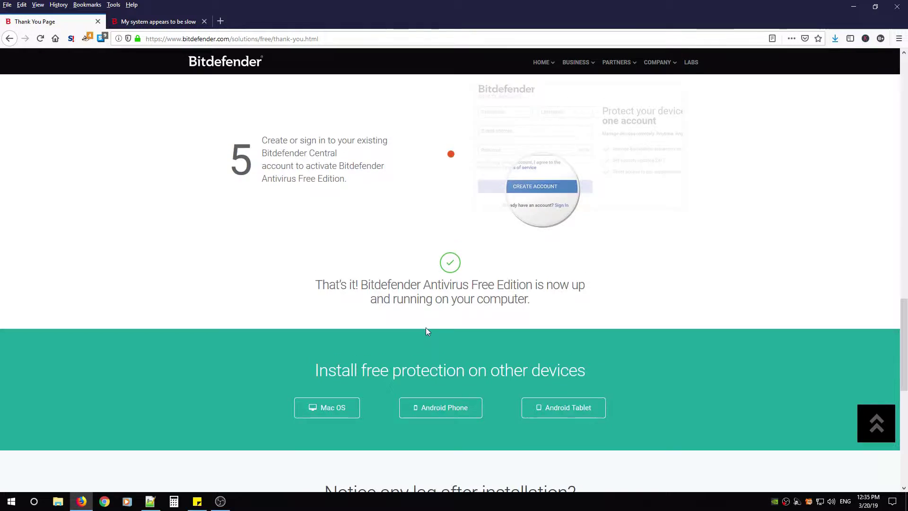
pyautogui.scroll(7, 432, 342)
pyautogui.click(834, 37)
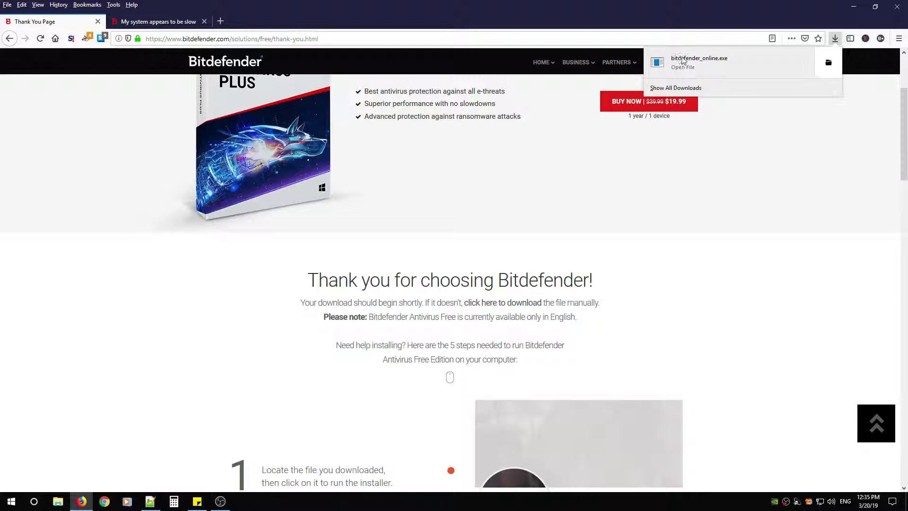
pyautogui.click(689, 62)
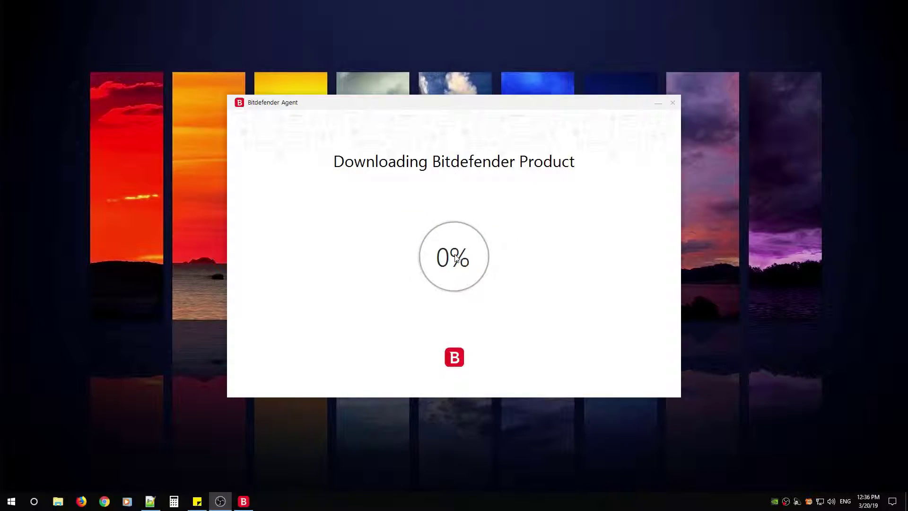
# Move the Bitdefender Agent window aside while the product download reaches 100%
pyautogui.moveTo(422, 108); pyautogui.dragTo(448, 124)
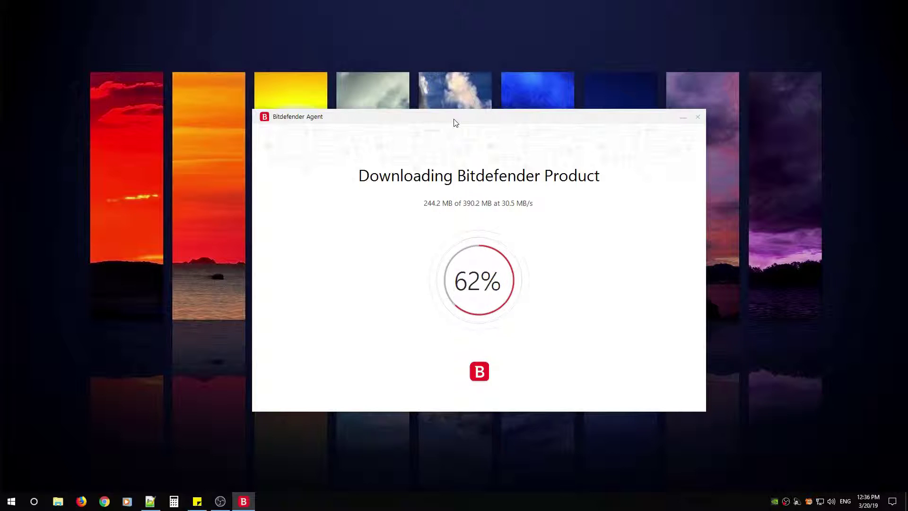
pyautogui.moveTo(449, 124); pyautogui.dragTo(438, 102)
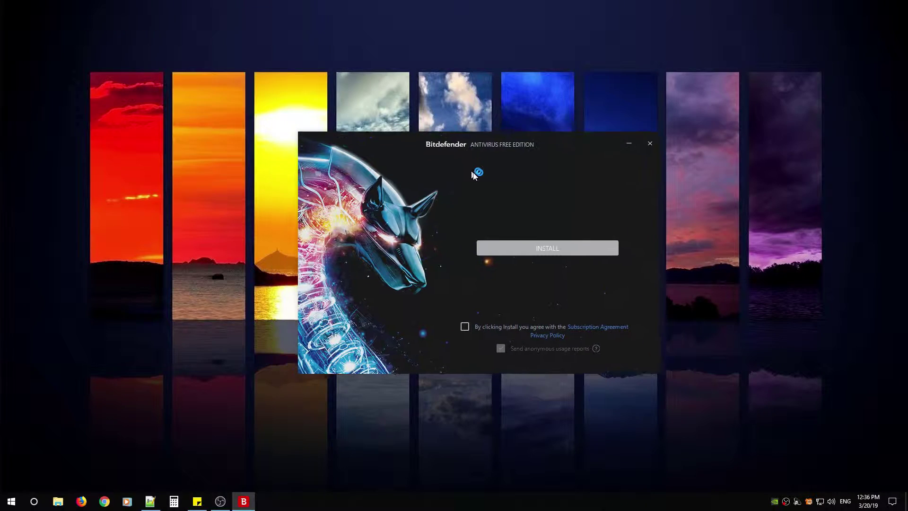
# Accept the subscription agreement and untick 'Send anonymous usage reports'
pyautogui.click(442, 320)
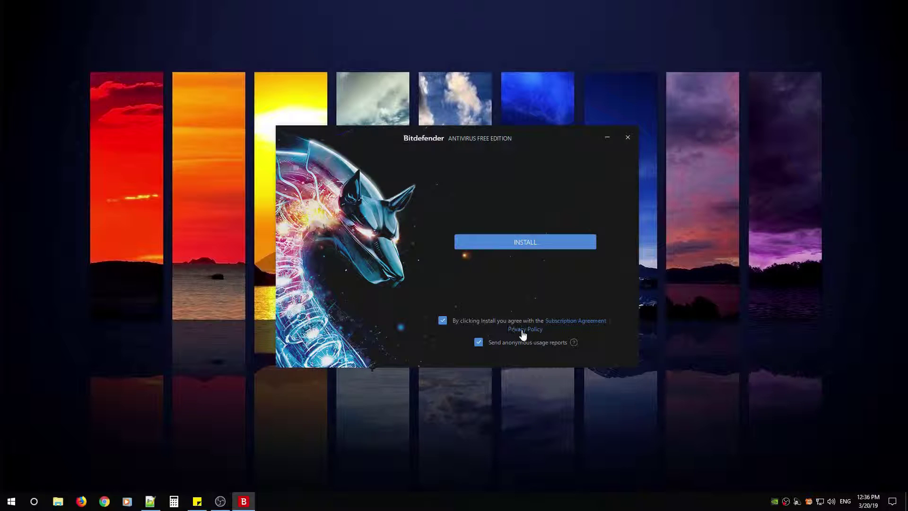
pyautogui.click(478, 344)
pyautogui.moveTo(574, 343)
# Start the installation and wait for the Scanning and Installing stages to complete
pyautogui.click(527, 242)
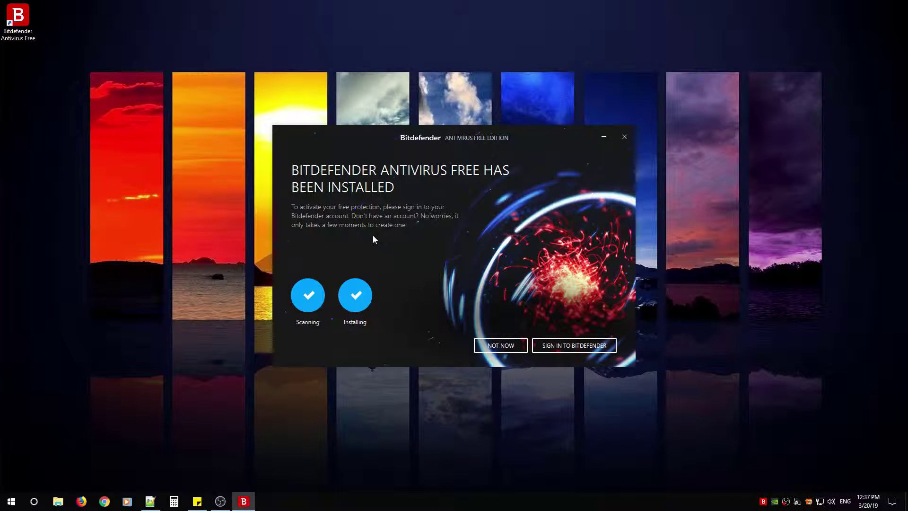
# Switch to the Sign In form and sign in with the existing account's e-mail and password
pyautogui.moveTo(475, 151); pyautogui.dragTo(436, 145)
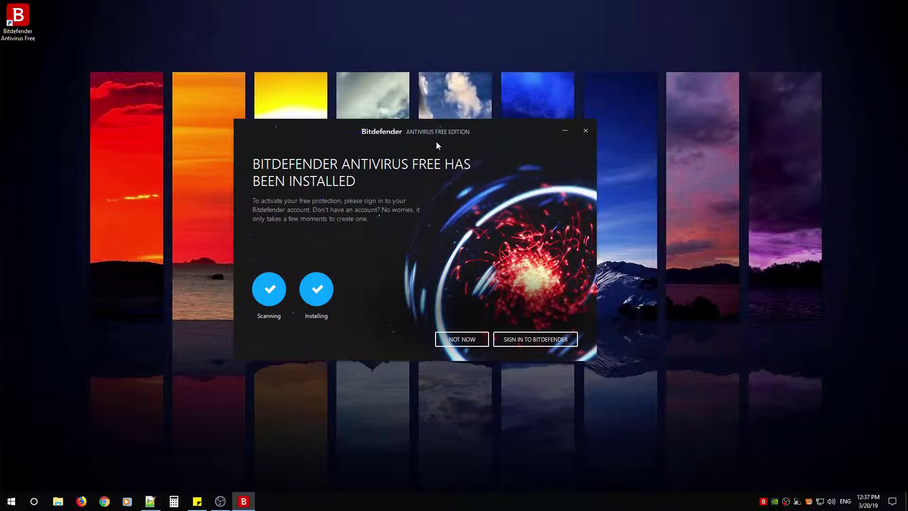
pyautogui.click(520, 341)
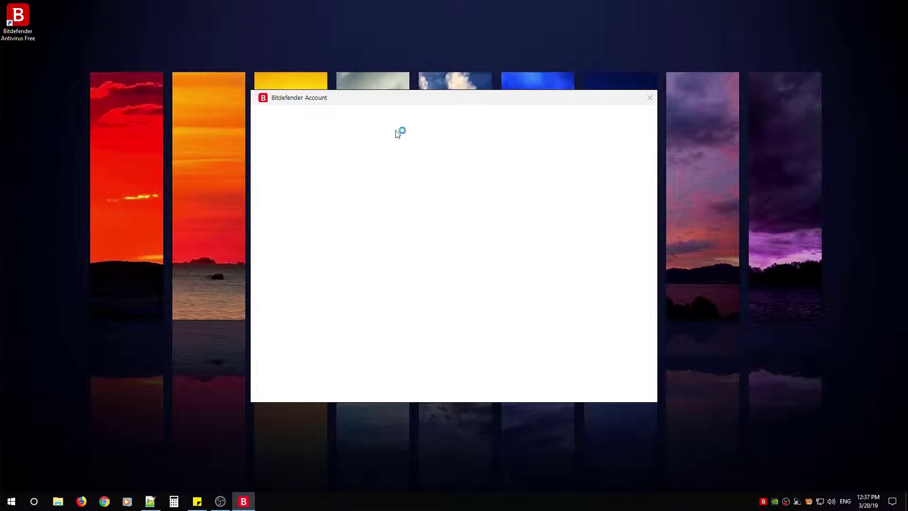
pyautogui.moveTo(438, 100); pyautogui.dragTo(430, 124)
pyautogui.click(339, 180)
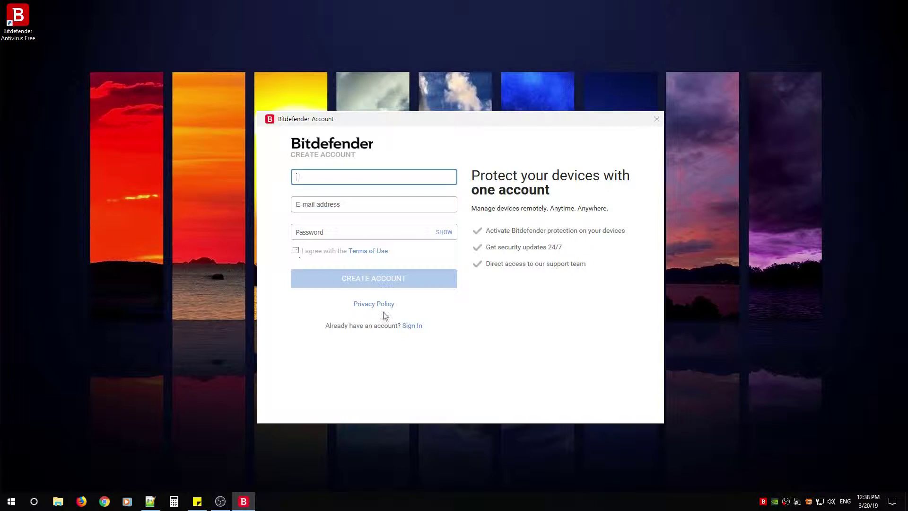
pyautogui.click(410, 327)
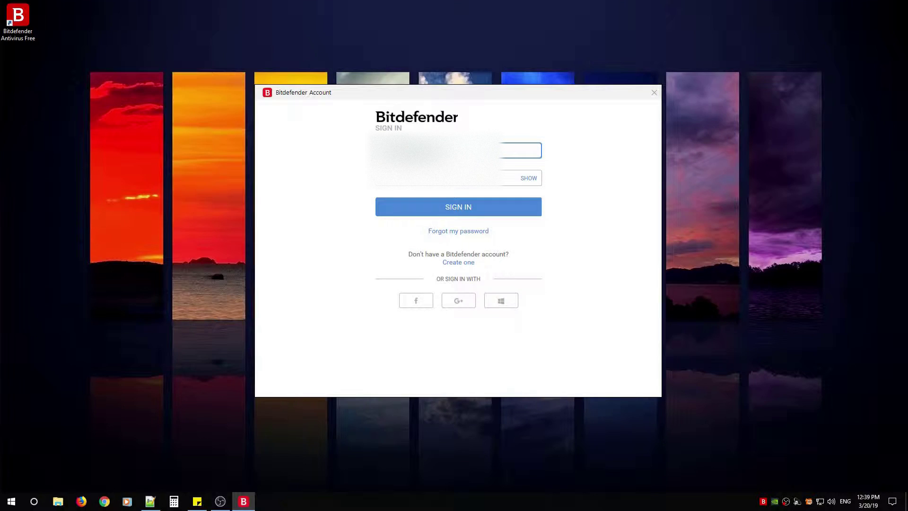
pyautogui.click(449, 178)
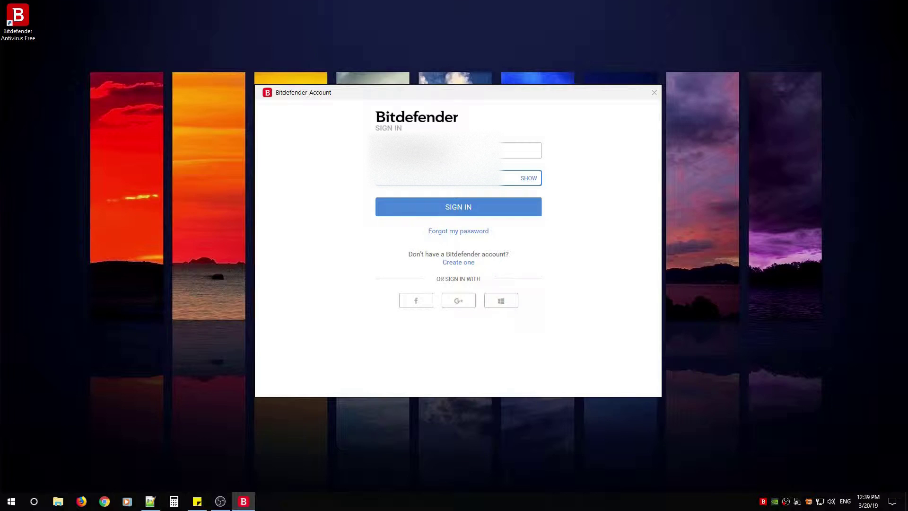
pyautogui.press('Return')
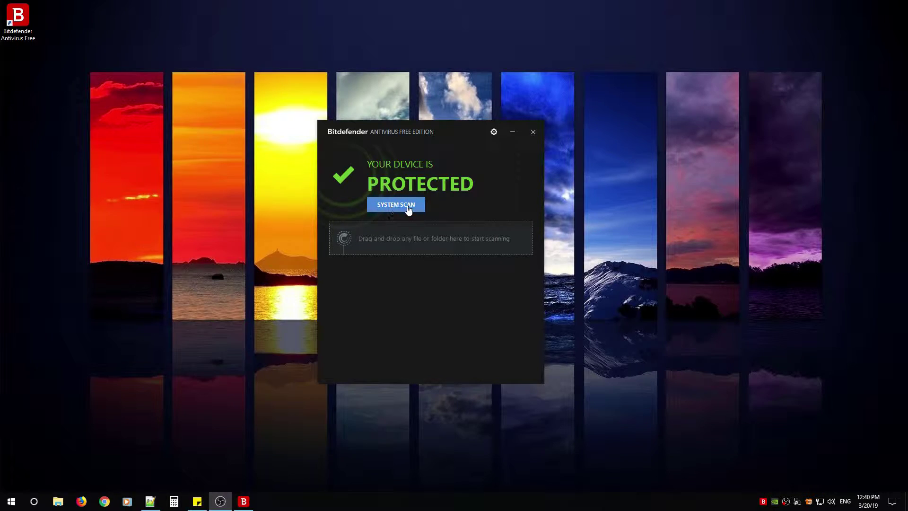
# Start a full system scan, also scan the desktop Bitdefender shortcut, and open the settings list
pyautogui.click(393, 207)
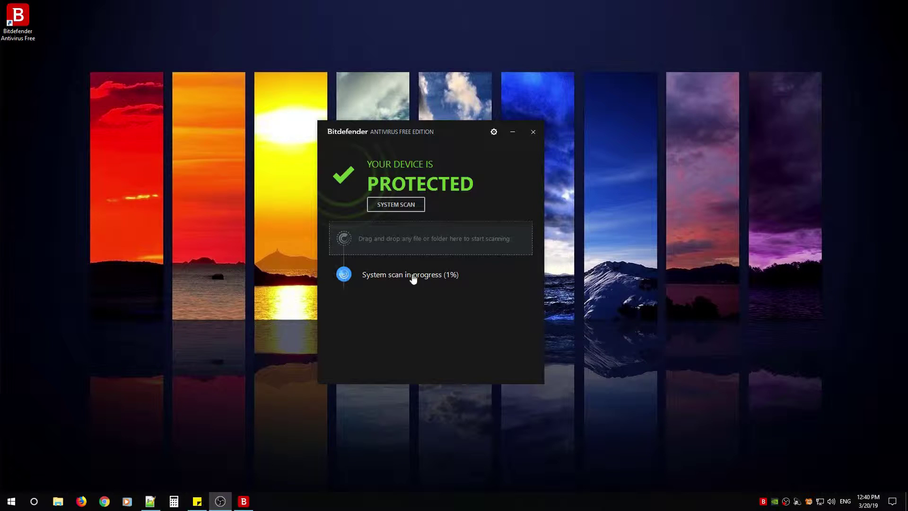
pyautogui.moveTo(421, 131); pyautogui.dragTo(386, 102)
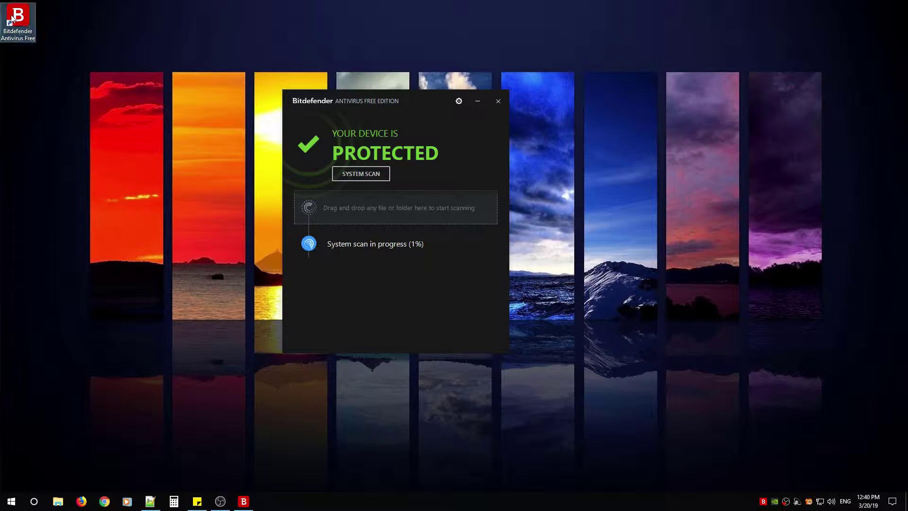
pyautogui.moveTo(12, 19); pyautogui.dragTo(417, 209)
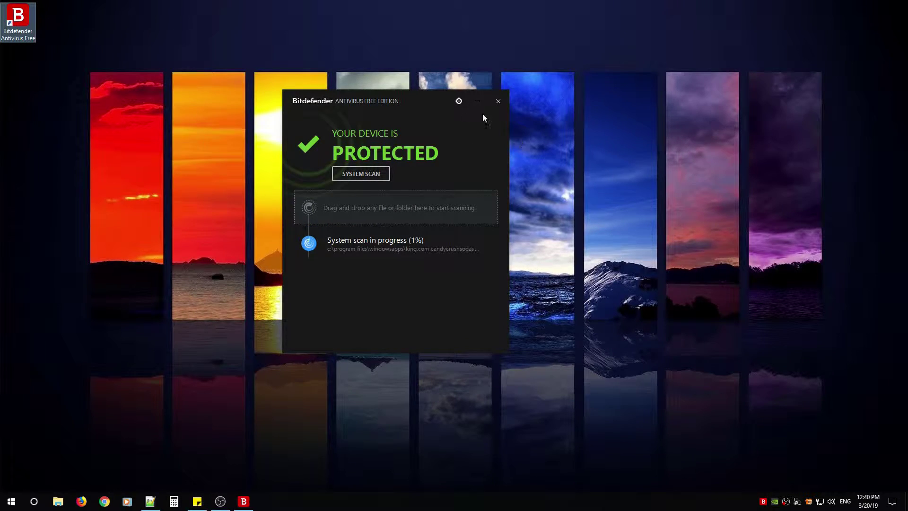
pyautogui.click(458, 102)
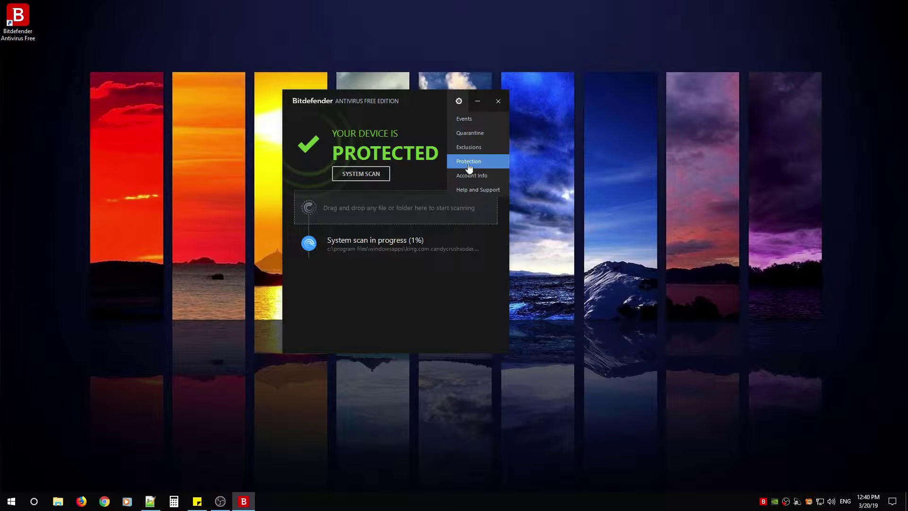
# Browse the Events, Quarantine and Exclusions settings pages
pyautogui.click(462, 120)
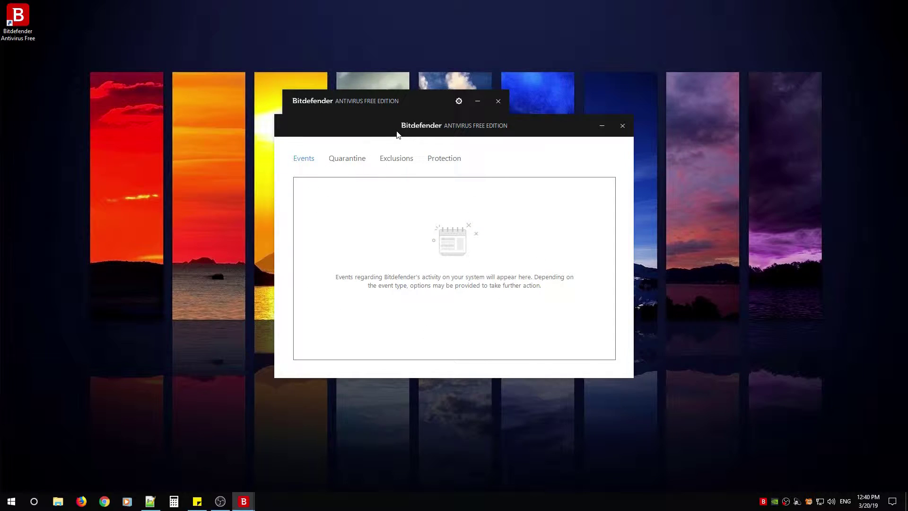
pyautogui.moveTo(397, 135); pyautogui.dragTo(366, 165)
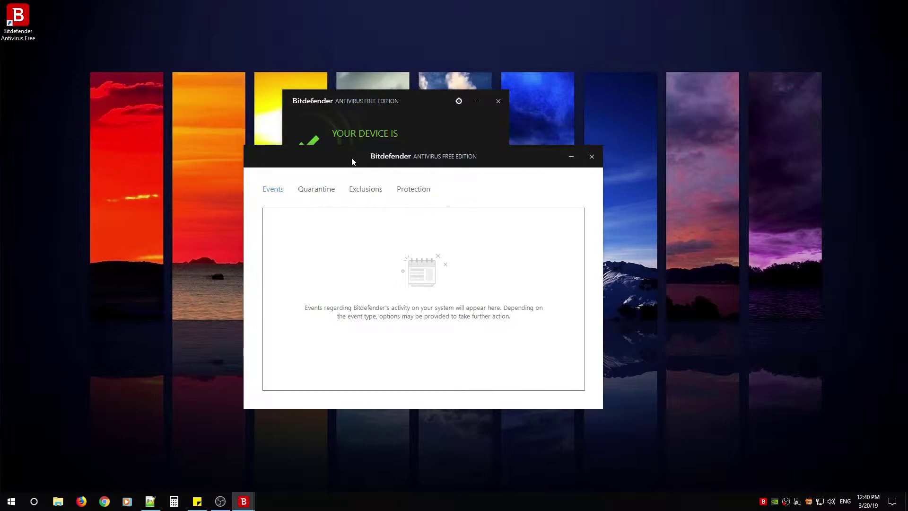
pyautogui.click(299, 193)
pyautogui.click(271, 196)
pyautogui.click(299, 193)
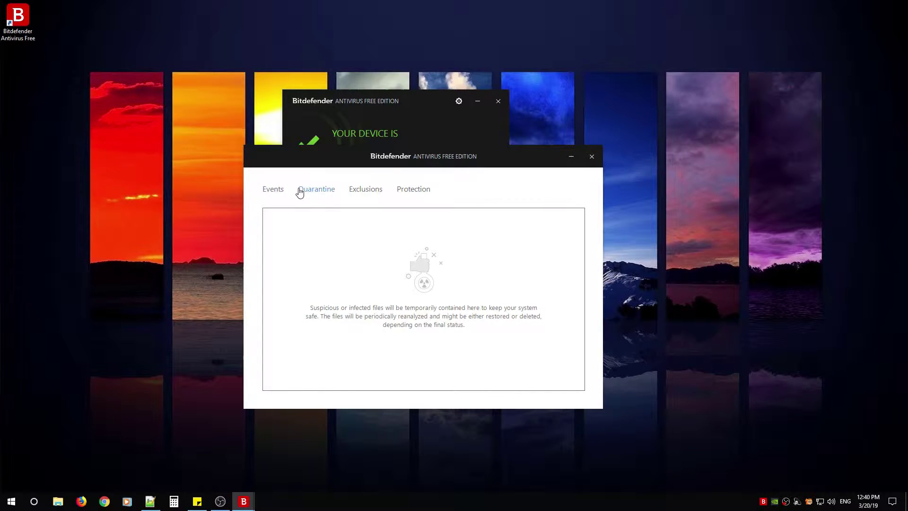
pyautogui.click(366, 192)
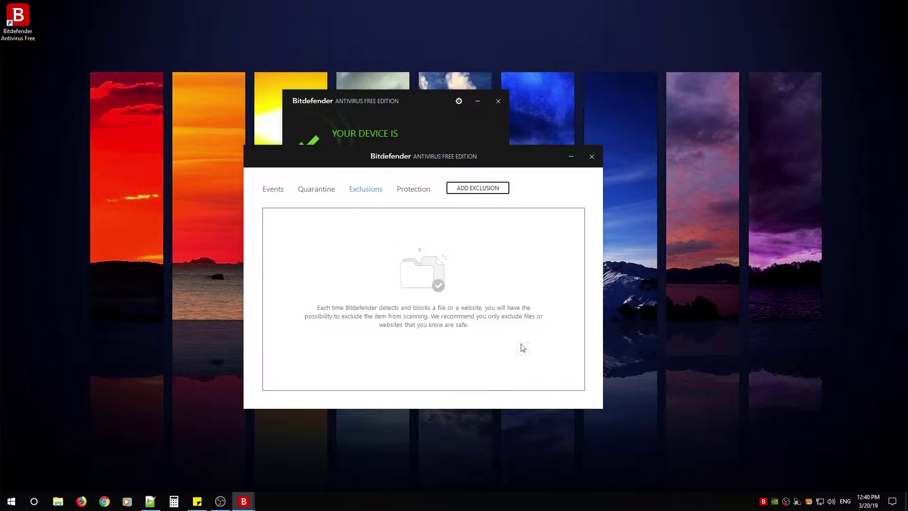
# Open and cancel Add Exclusion twice, then move to the Protection page
pyautogui.click(485, 192)
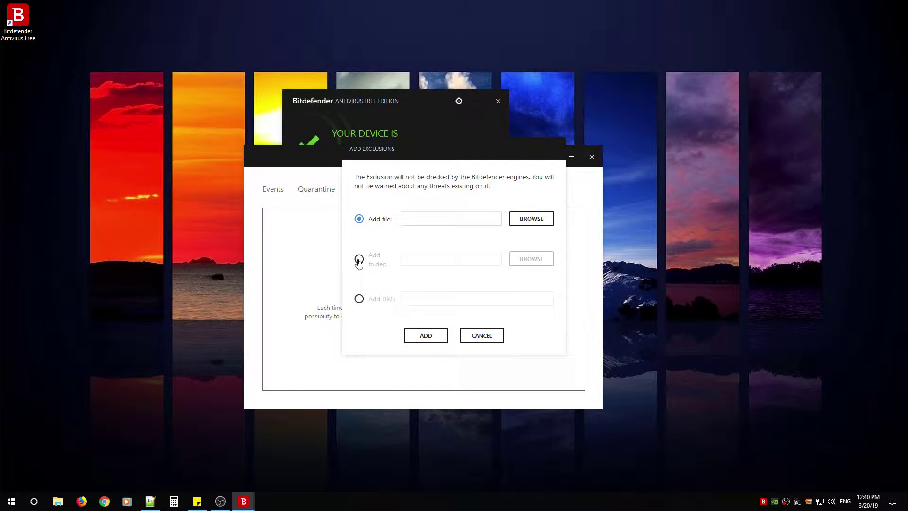
pyautogui.click(486, 335)
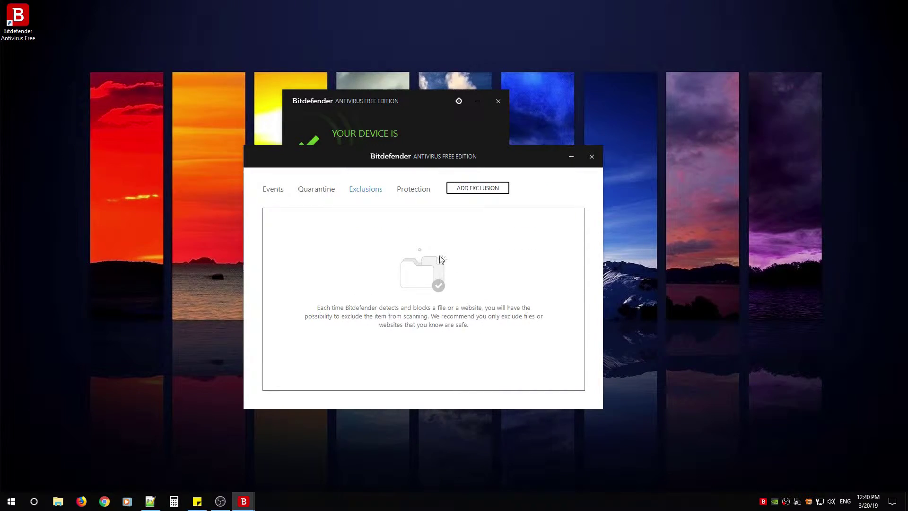
pyautogui.click(478, 189)
pyautogui.click(478, 336)
pyautogui.click(414, 191)
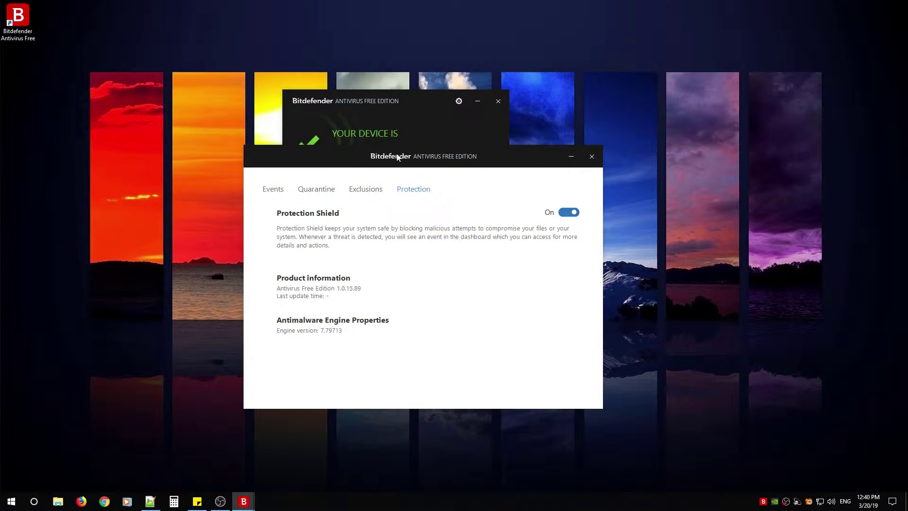
# Toggle Protection Shield off and back on twice, leaving it on
pyautogui.moveTo(397, 158); pyautogui.dragTo(380, 200)
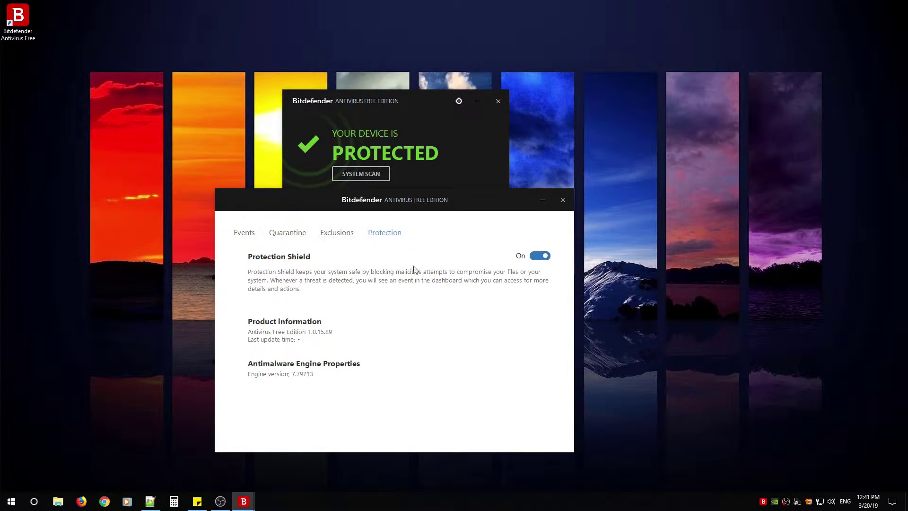
pyautogui.moveTo(240, 257); pyautogui.dragTo(260, 260)
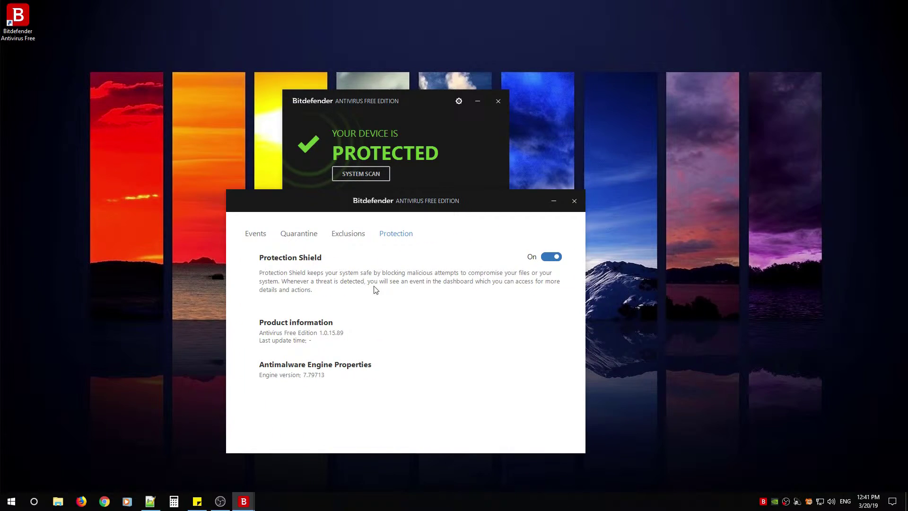
pyautogui.click(549, 259)
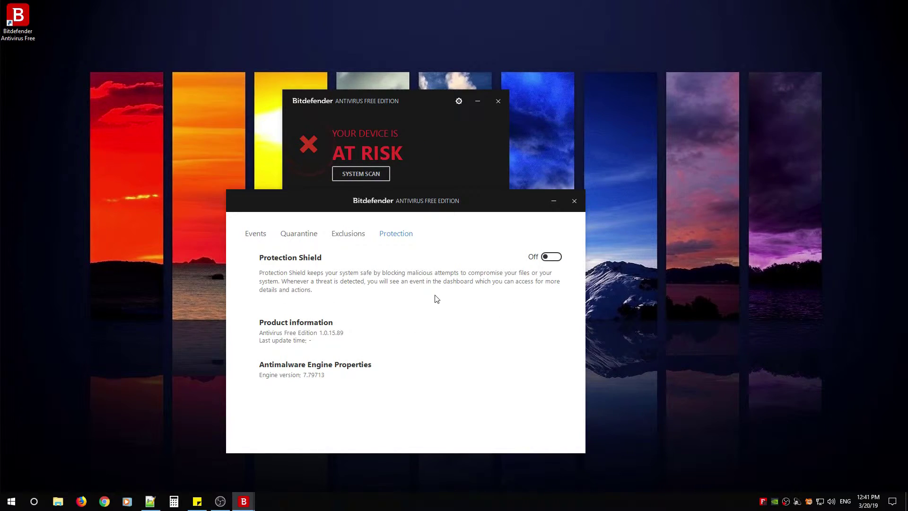
pyautogui.click(549, 256)
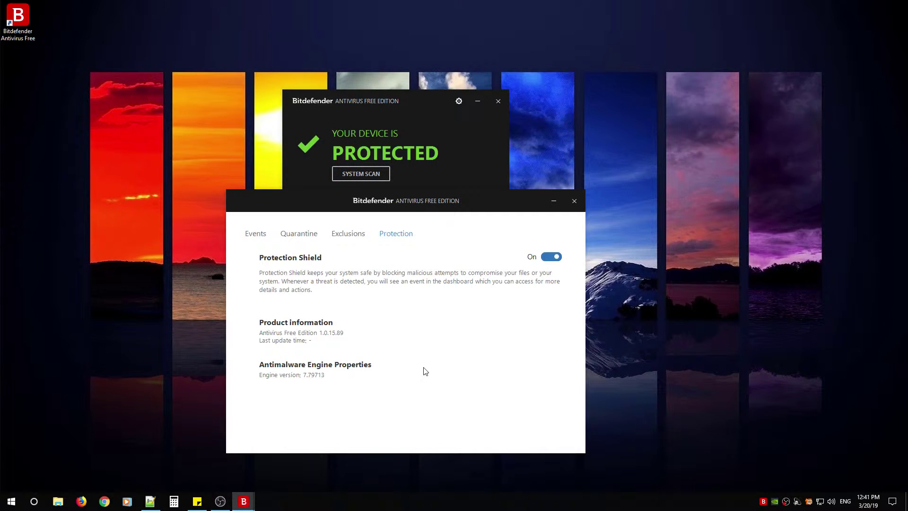
pyautogui.click(360, 174)
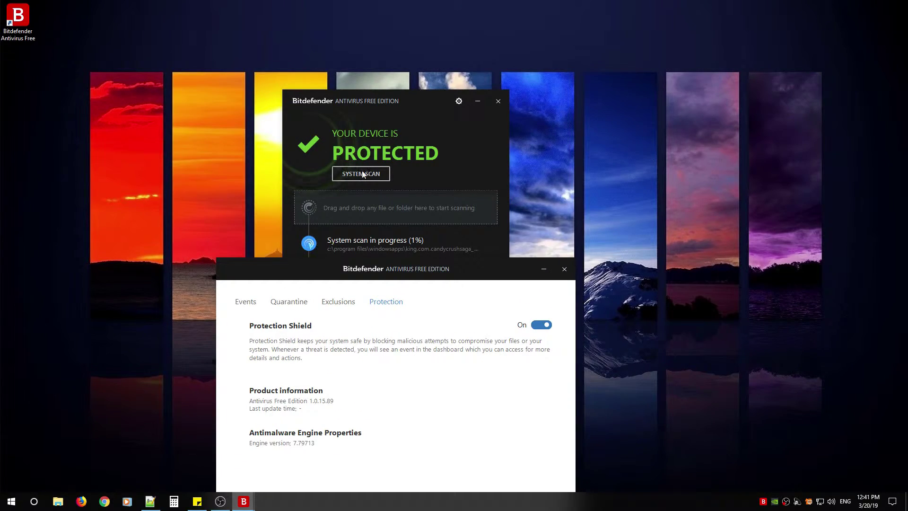
pyautogui.click(543, 326)
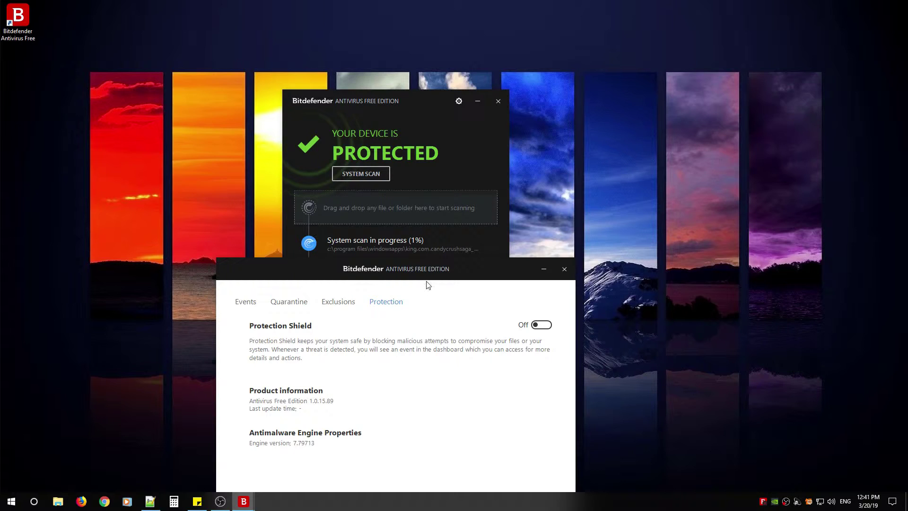
pyautogui.click(539, 325)
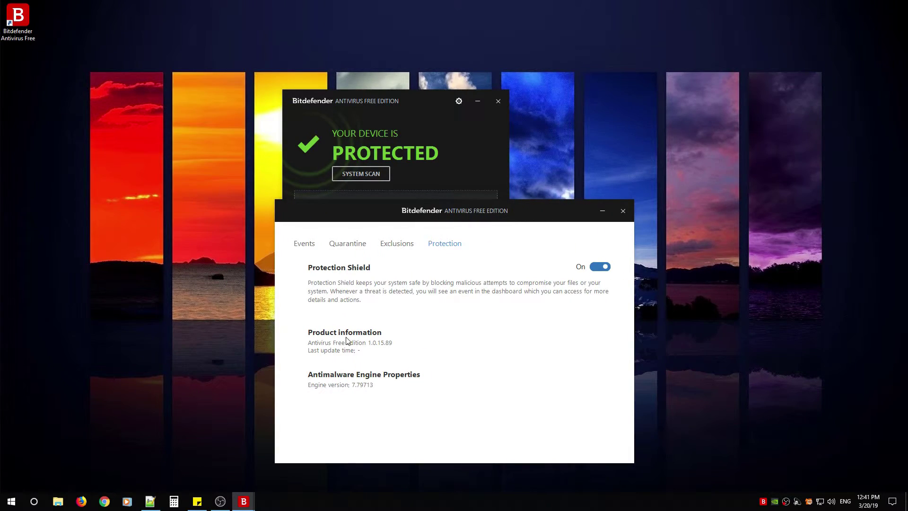
# Close settings, open Account Info, and toggle anonymous usage reports on then back off
pyautogui.click(622, 211)
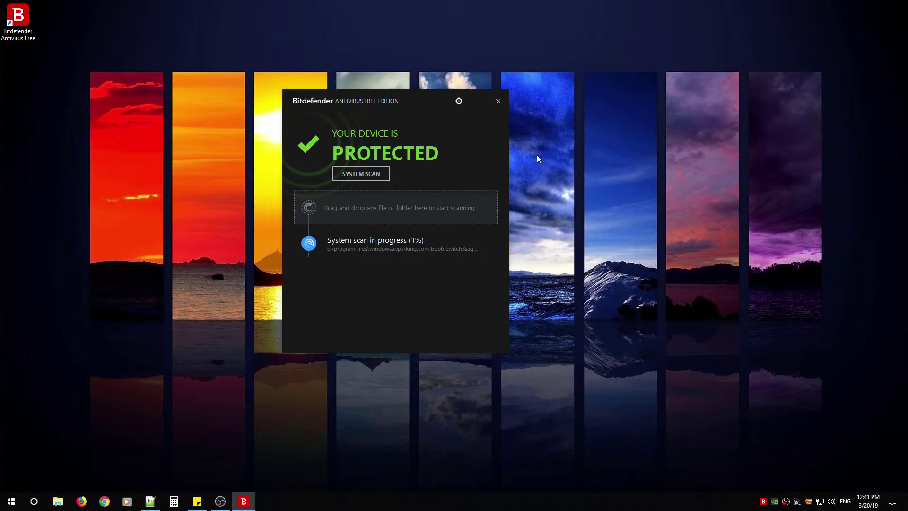
pyautogui.click(459, 101)
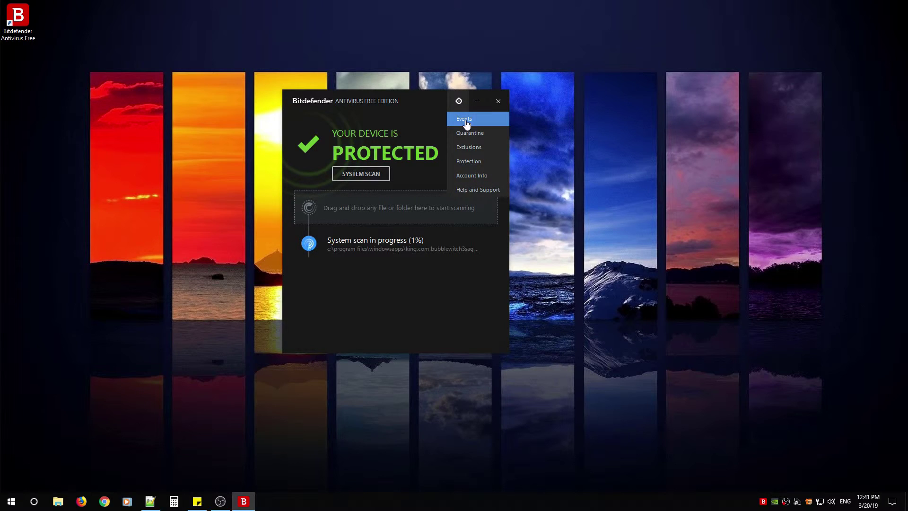
pyautogui.click(471, 176)
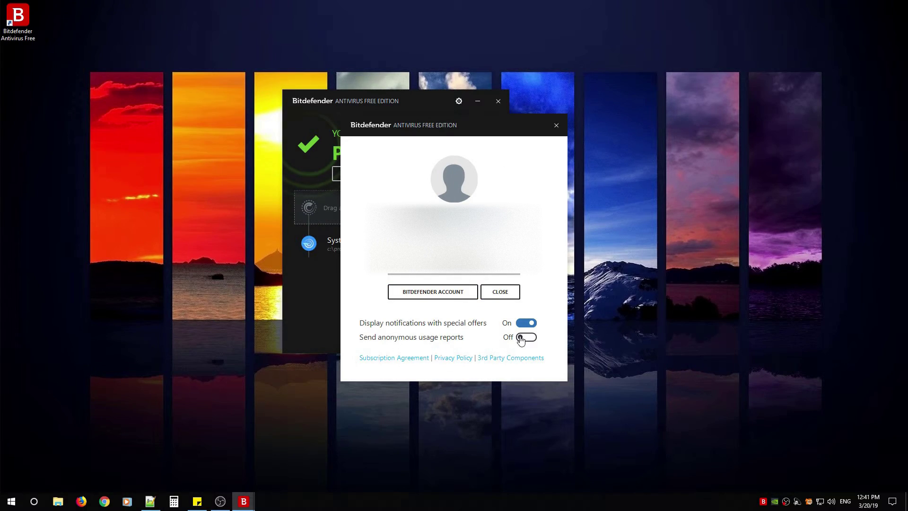
pyautogui.click(523, 338)
pyautogui.click(519, 342)
# Switch off special-offer notifications, then close the account panel and settings list
pyautogui.click(522, 325)
pyautogui.click(556, 126)
pyautogui.click(458, 101)
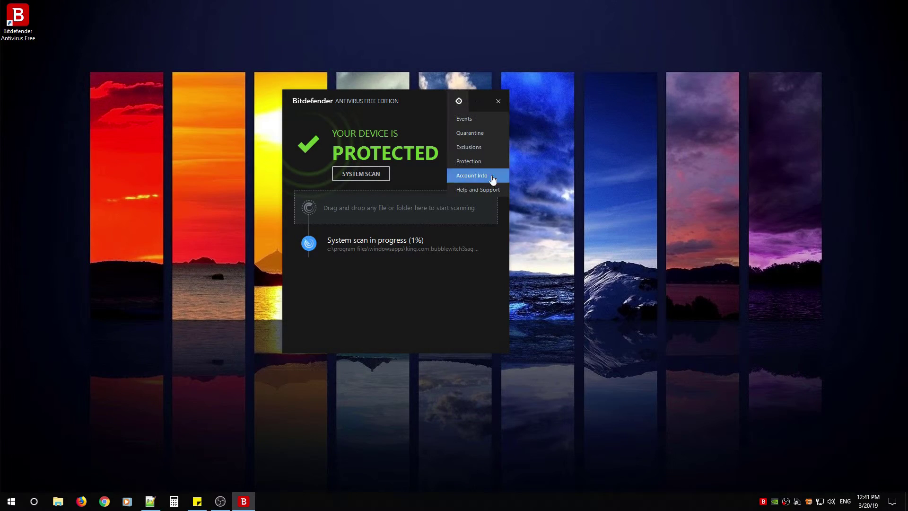
pyautogui.click(389, 310)
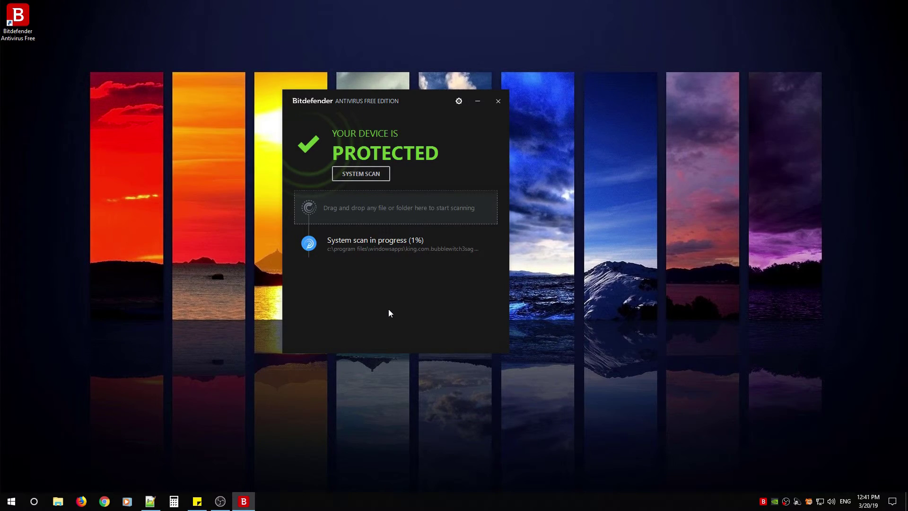